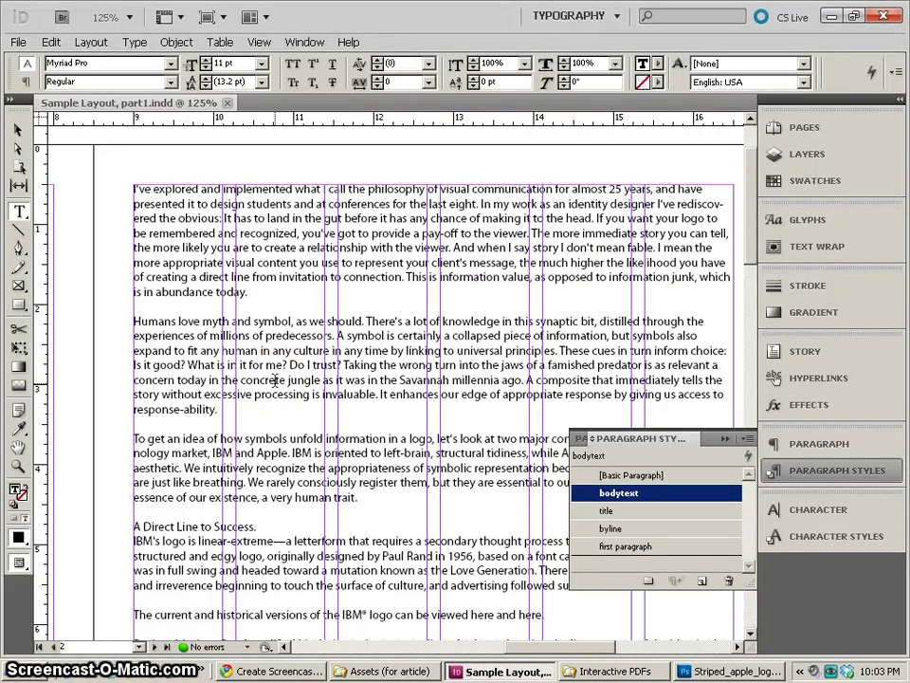
# Delete the blank lines after the first paragraph, after 'response-ability.' and before 'A Direct Line to Success.'
pyautogui.click(104, 327)
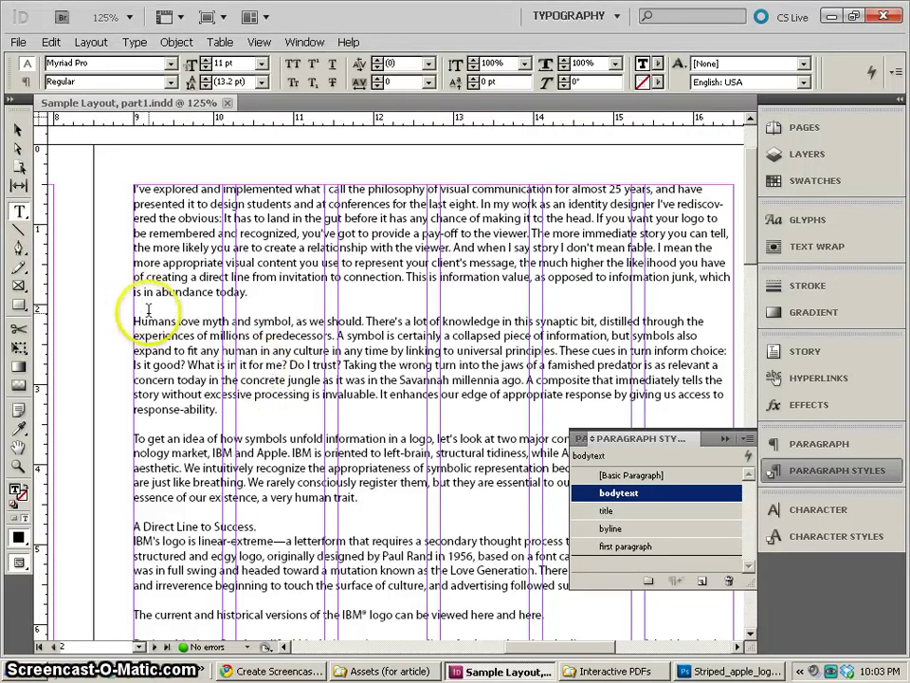
pyautogui.click(149, 307)
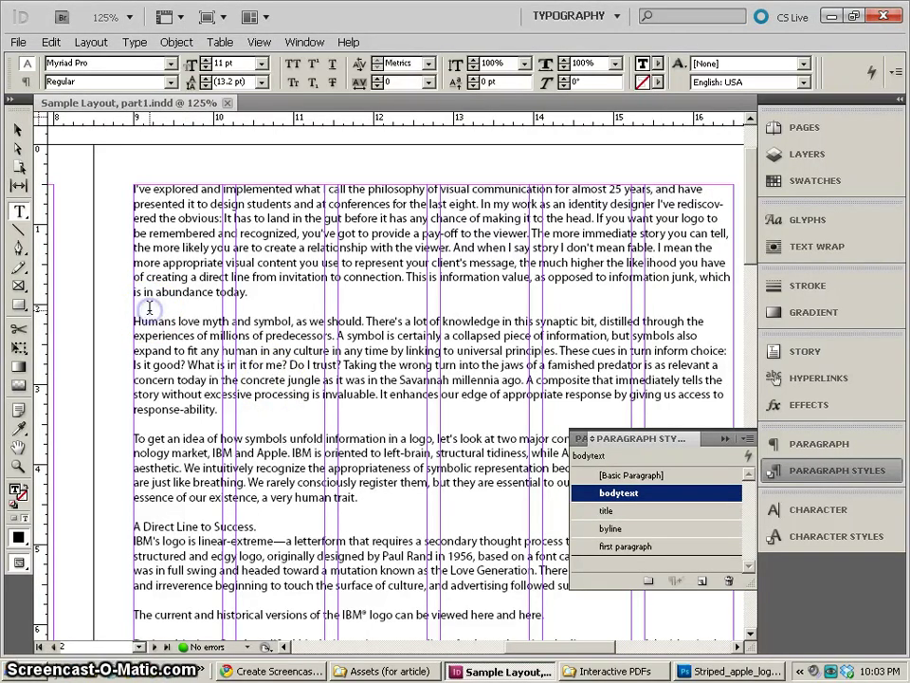
pyautogui.click(149, 305)
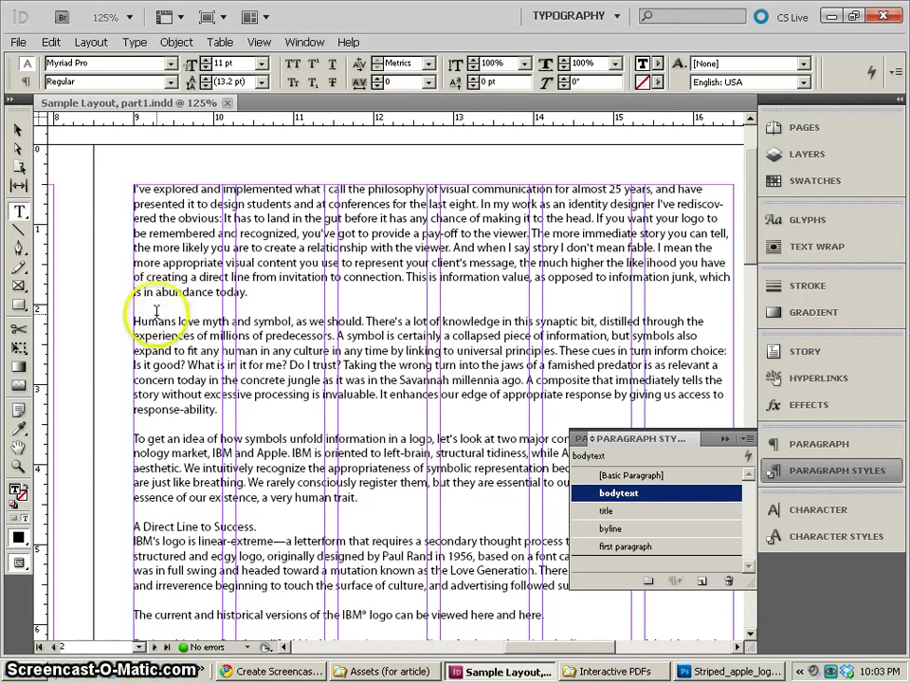
pyautogui.press('BackSpace')
pyautogui.click(186, 410)
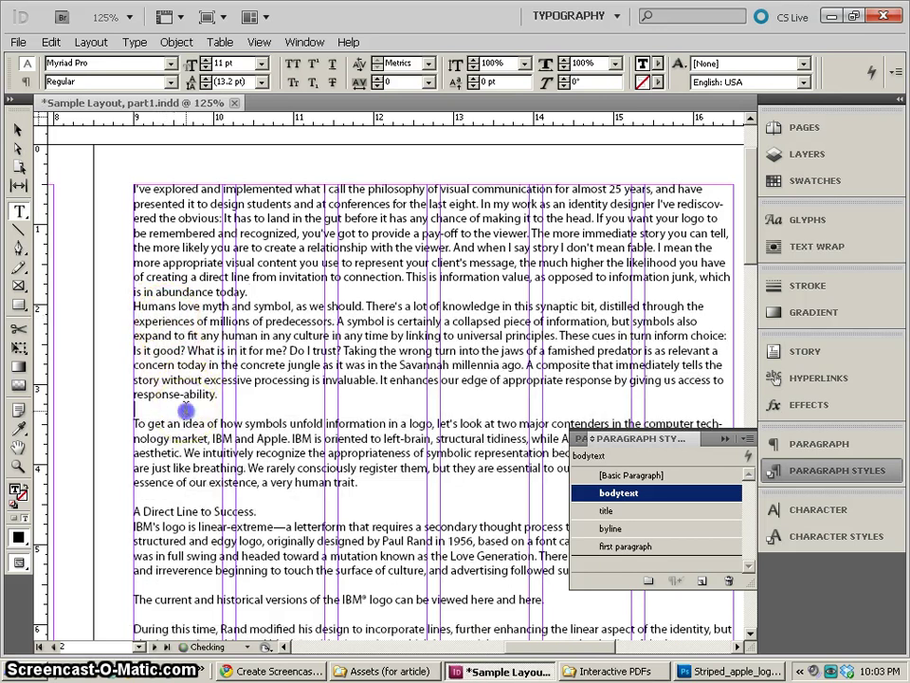
pyautogui.press('BackSpace')
pyautogui.click(187, 482)
pyautogui.press('BackSpace')
pyautogui.click(194, 556)
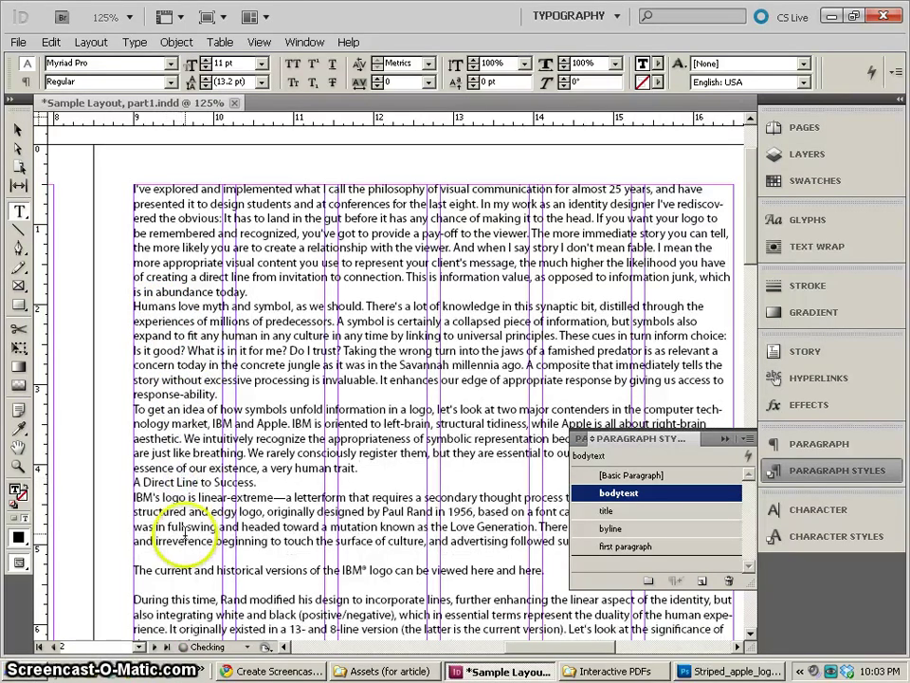
# Remove the blank lines before the IBM logo sentence, 'In 1202' and 'During this time' in the Story Editor
pyautogui.press('BackSpace')
pyautogui.click(168, 87)
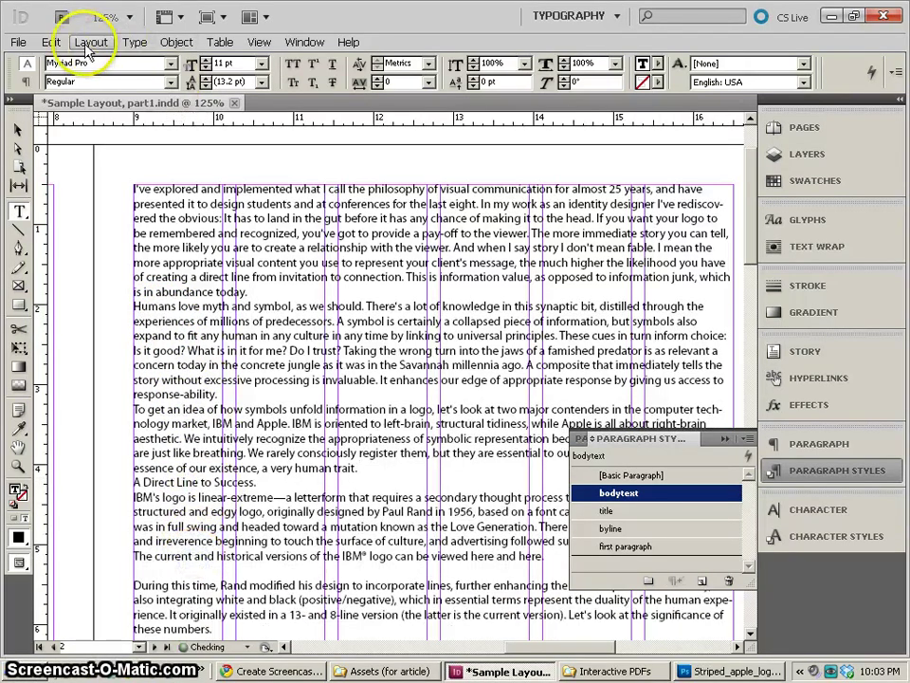
pyautogui.click(51, 43)
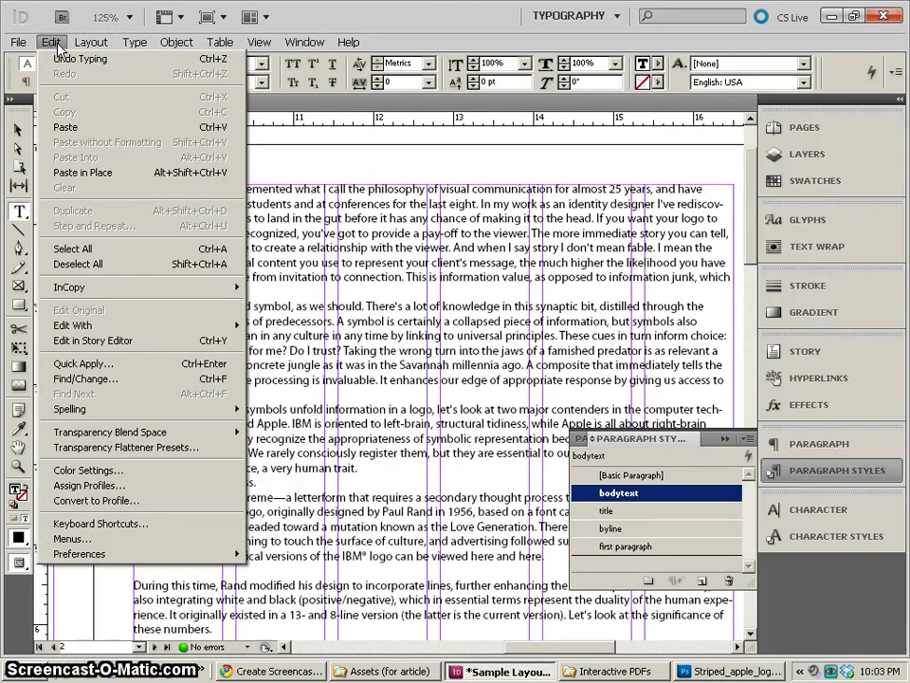
pyautogui.click(95, 341)
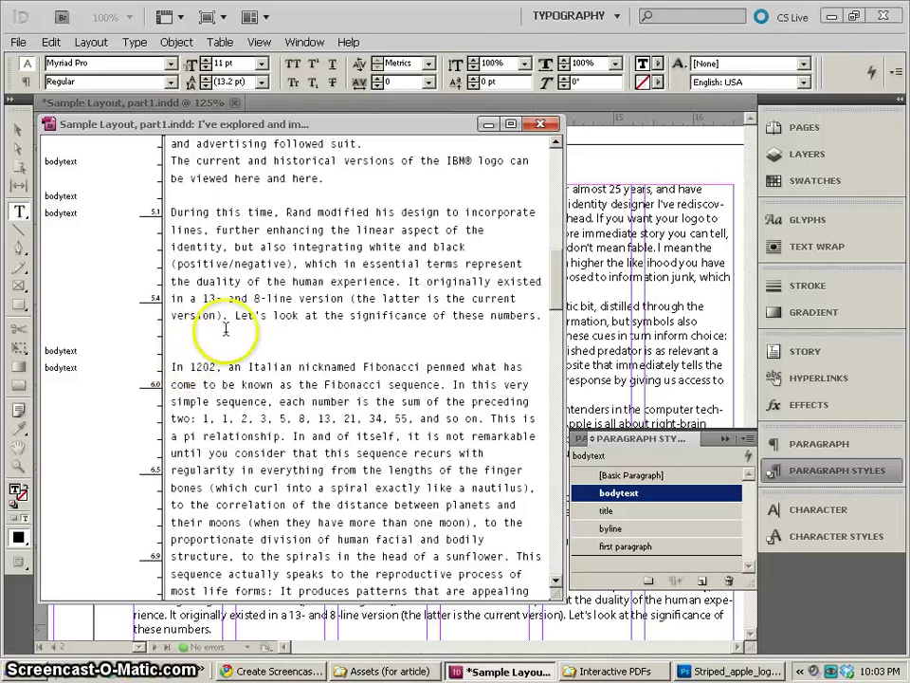
pyautogui.press('BackSpace')
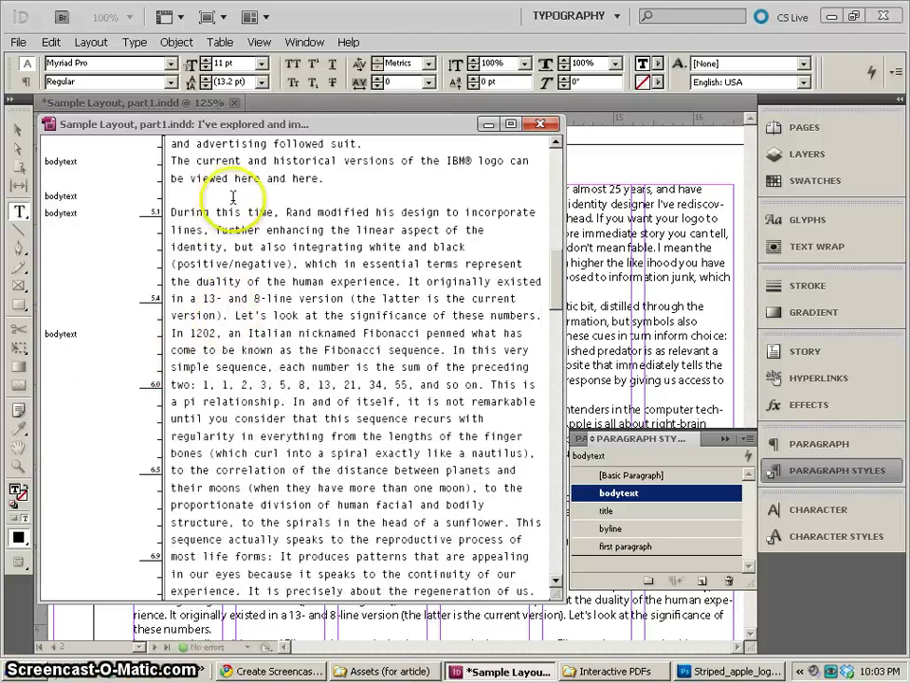
pyautogui.click(228, 194)
pyautogui.press('BackSpace')
# Delete the empty lines above 'Back to IBM' and after 'attractive.'
pyautogui.scroll(6, 359, 351)
pyautogui.scroll(-9, 357, 351)
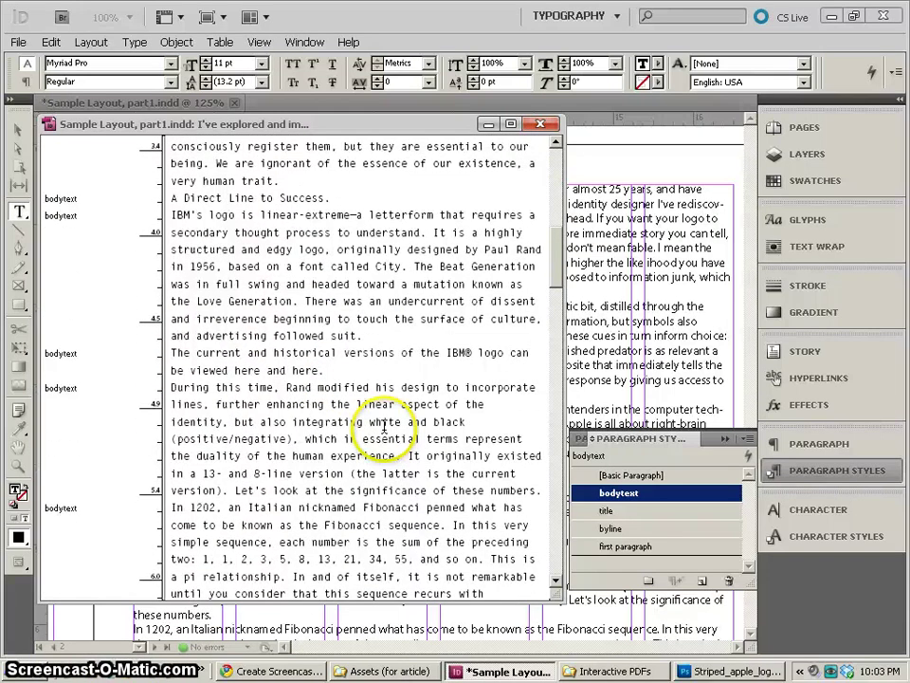
pyautogui.click(243, 428)
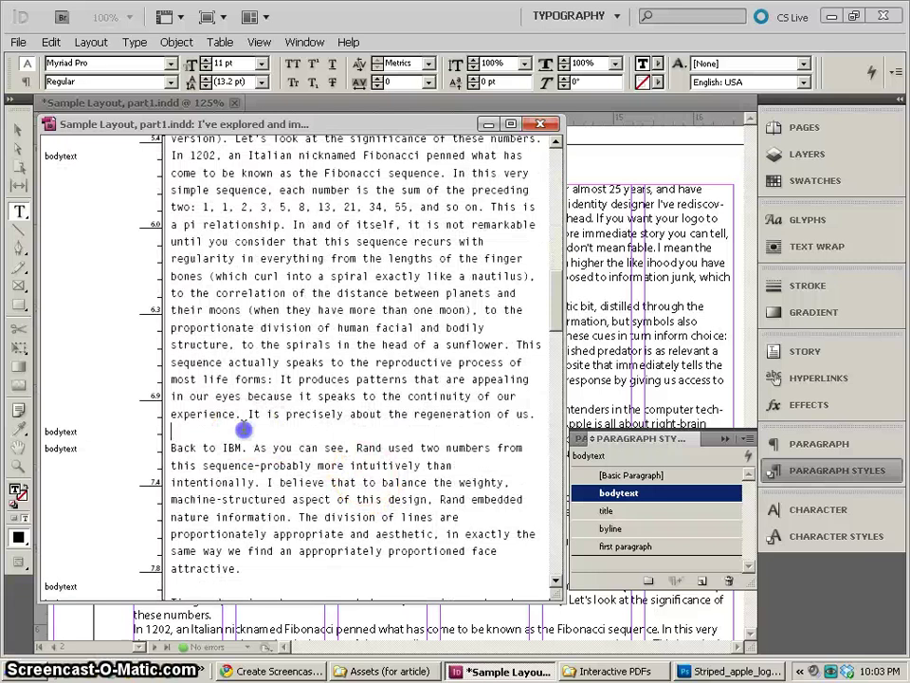
pyautogui.press('BackSpace')
pyautogui.scroll(-2, 237, 426)
pyautogui.click(221, 503)
pyautogui.press('BackSpace')
# Delete the blank lines after 'true symbol.', 'viewed here.' and 'shape.'
pyautogui.scroll(-4, 237, 455)
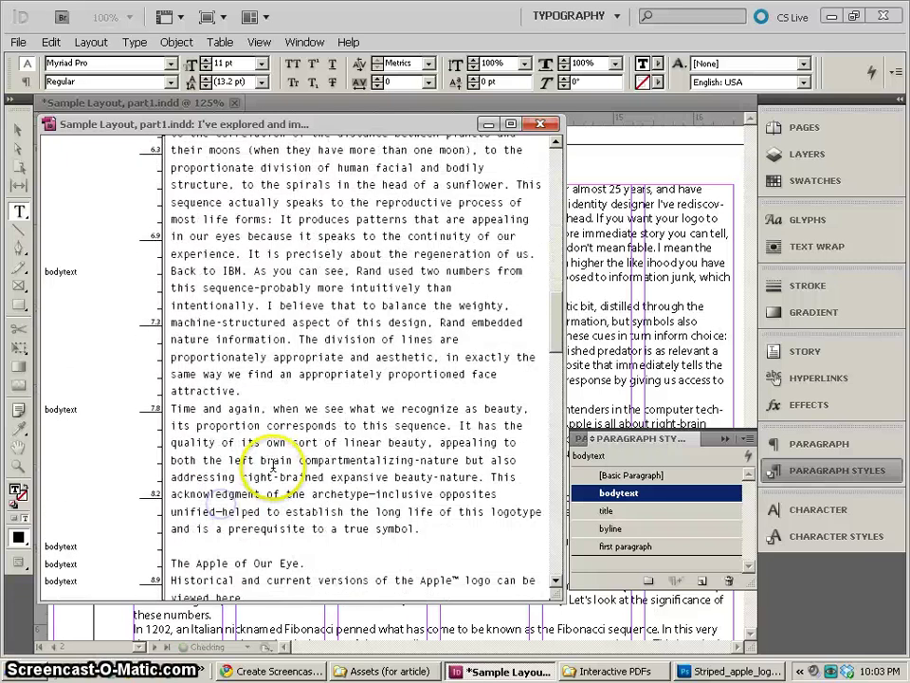
pyautogui.click(313, 531)
pyautogui.press('BackSpace')
pyautogui.click(210, 501)
pyautogui.press('BackSpace')
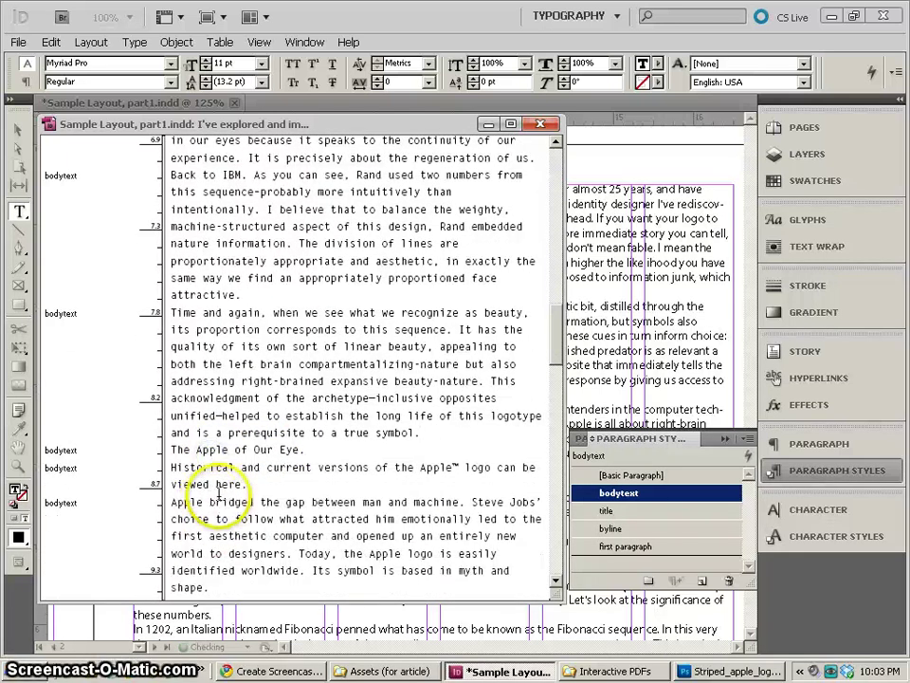
pyautogui.scroll(-3, 255, 457)
pyautogui.click(240, 438)
pyautogui.press('BackSpace')
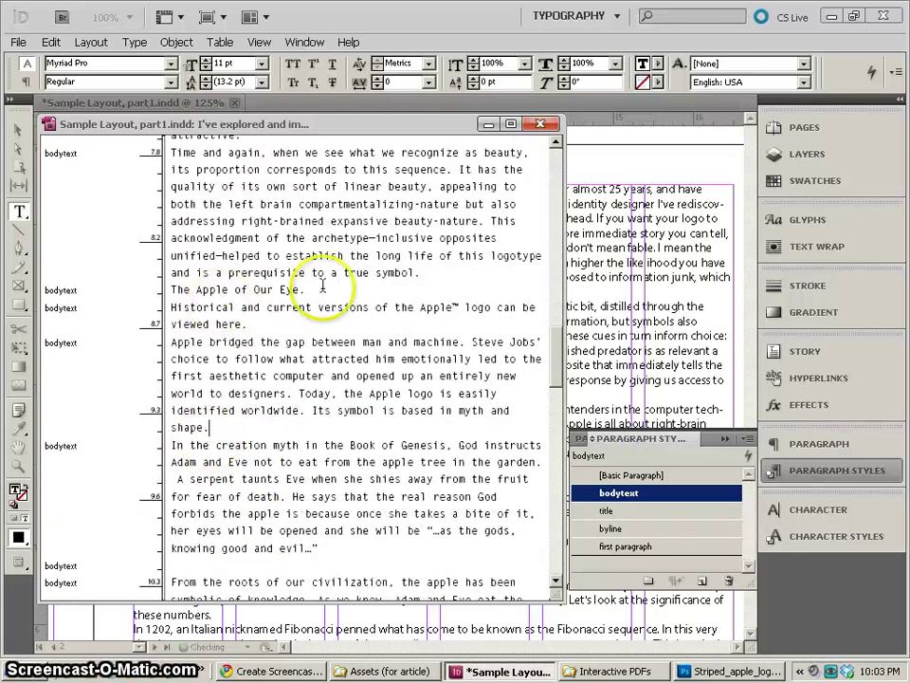
# Check the paragraph style of the subheading 'The Apple of Our Eye.', then close the Story Editor
pyautogui.moveTo(327, 288); pyautogui.dragTo(136, 290)
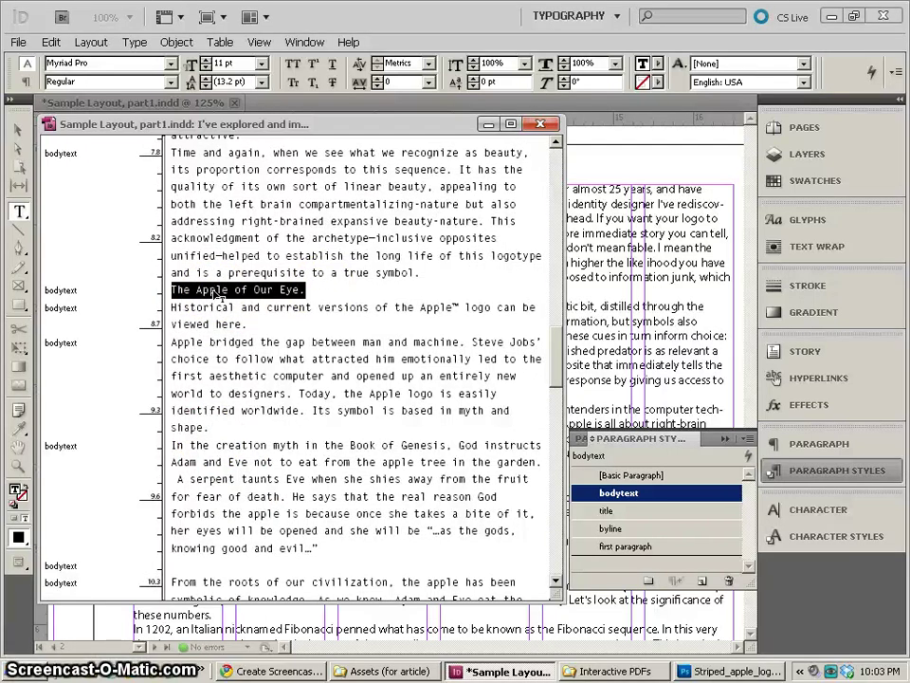
pyautogui.click(61, 289)
pyautogui.rightClick(61, 292)
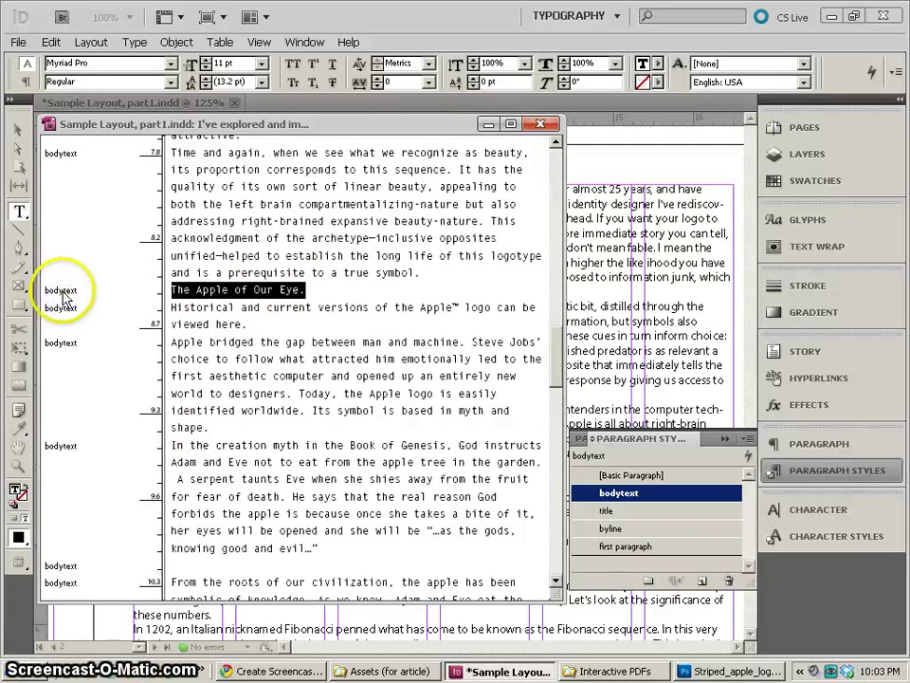
pyautogui.click(293, 287)
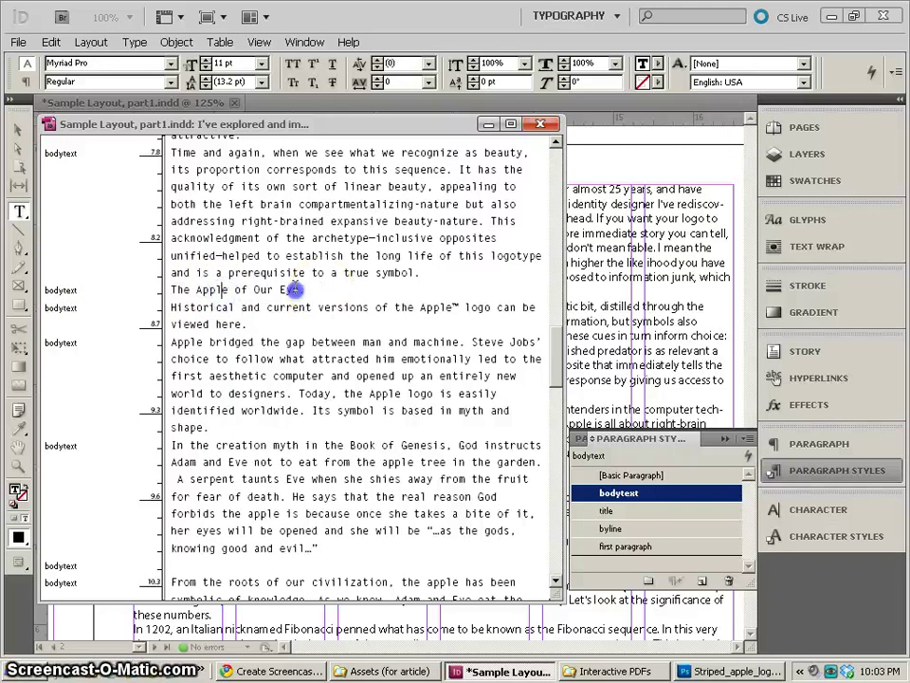
pyautogui.moveTo(293, 287); pyautogui.dragTo(142, 289)
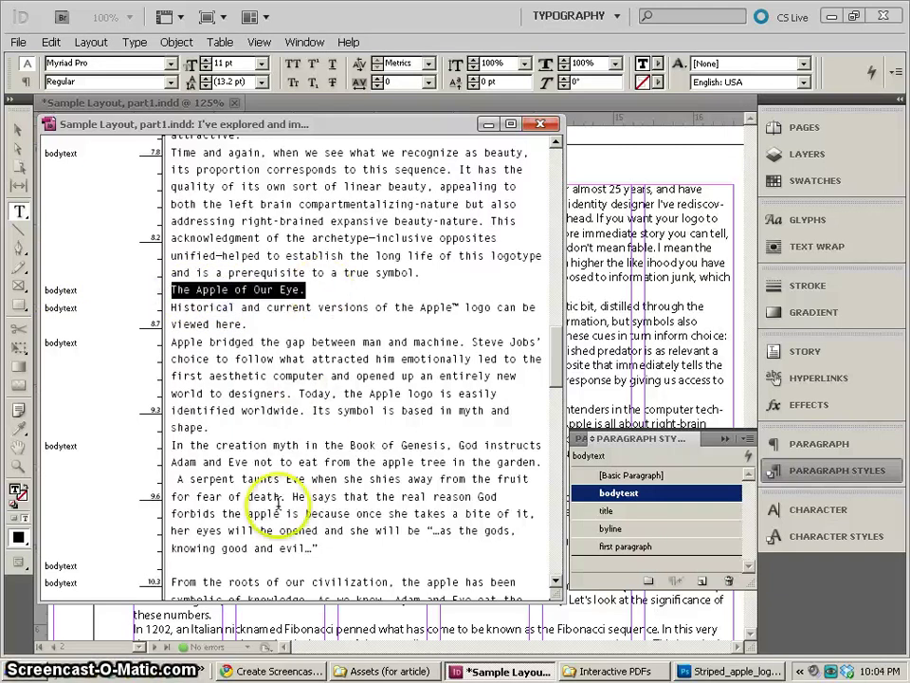
pyautogui.rightClick(248, 286)
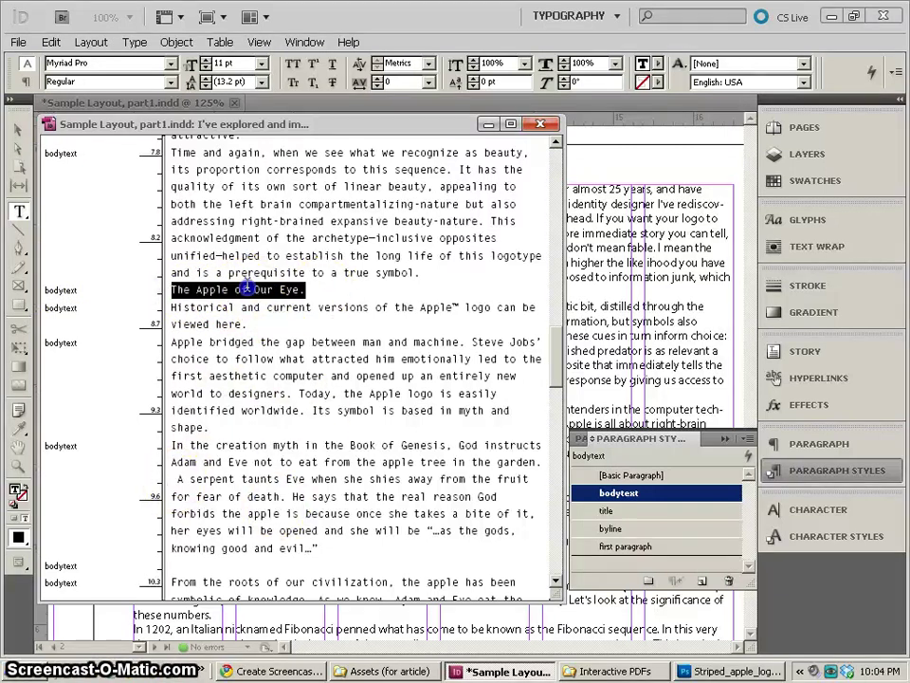
pyautogui.scroll(8, 245, 280)
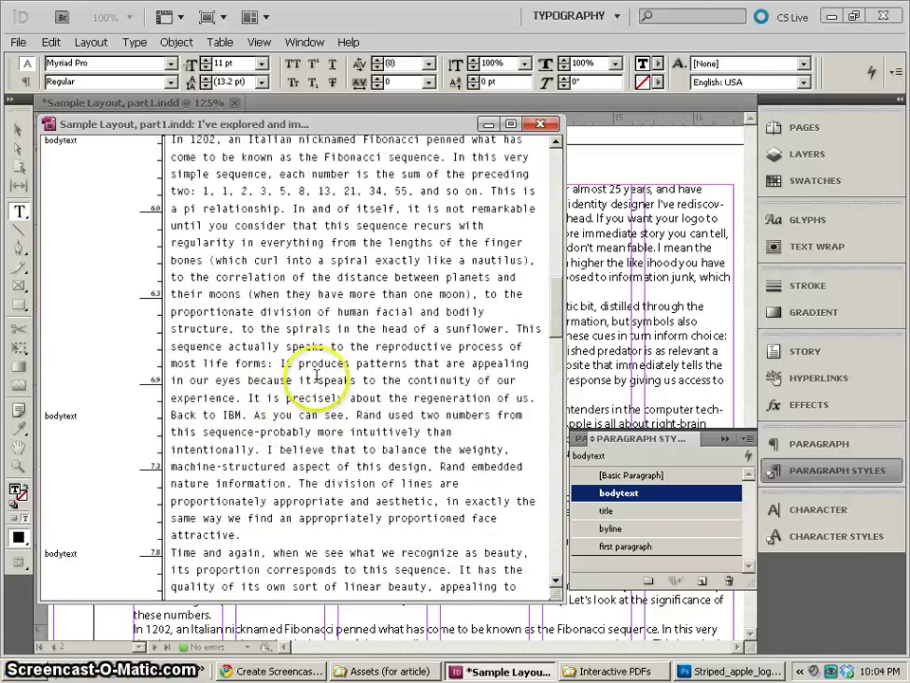
pyautogui.scroll(8, 316, 377)
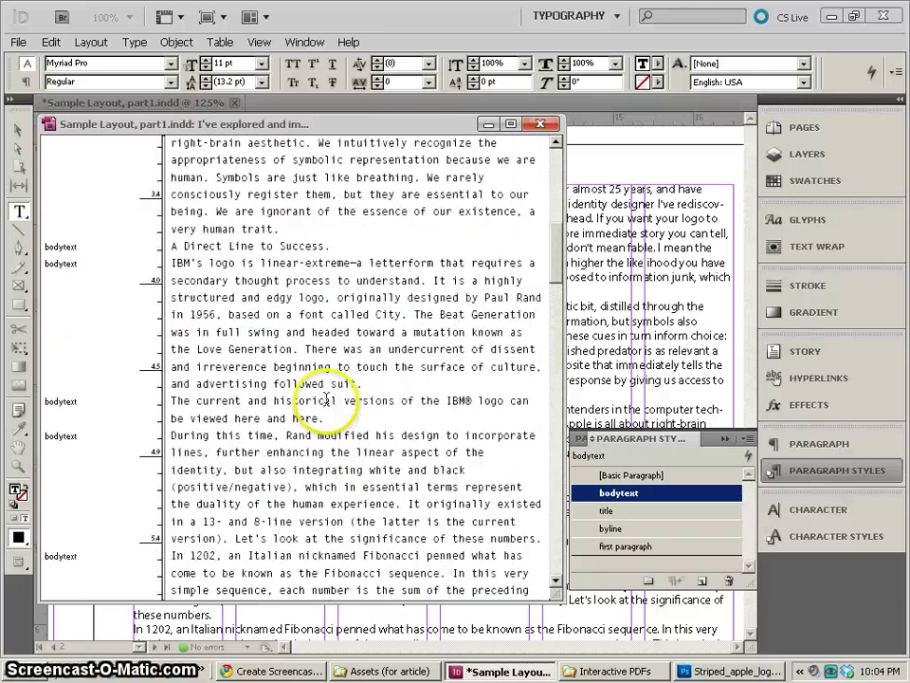
pyautogui.scroll(3, 326, 399)
pyautogui.moveTo(350, 341); pyautogui.dragTo(160, 342)
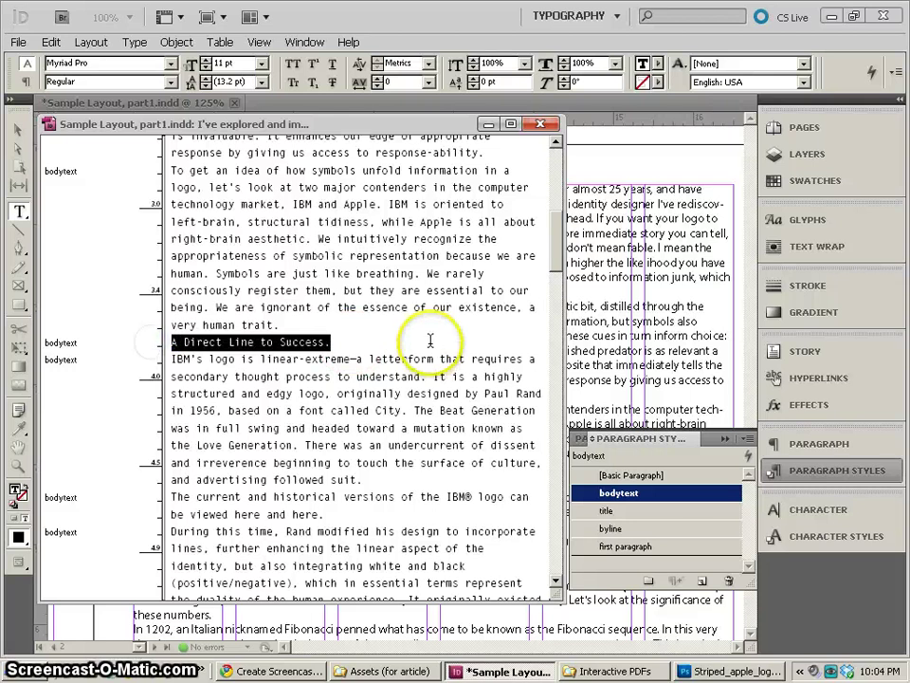
pyautogui.click(540, 125)
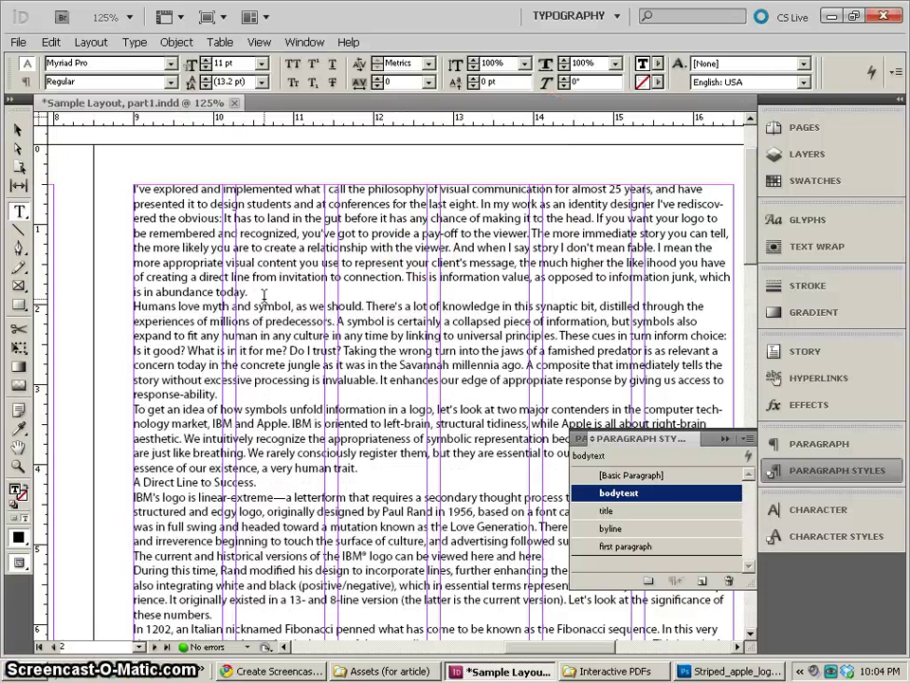
# Select the opening paragraph and raise its leading from auto to 15 pt
pyautogui.click(154, 184)
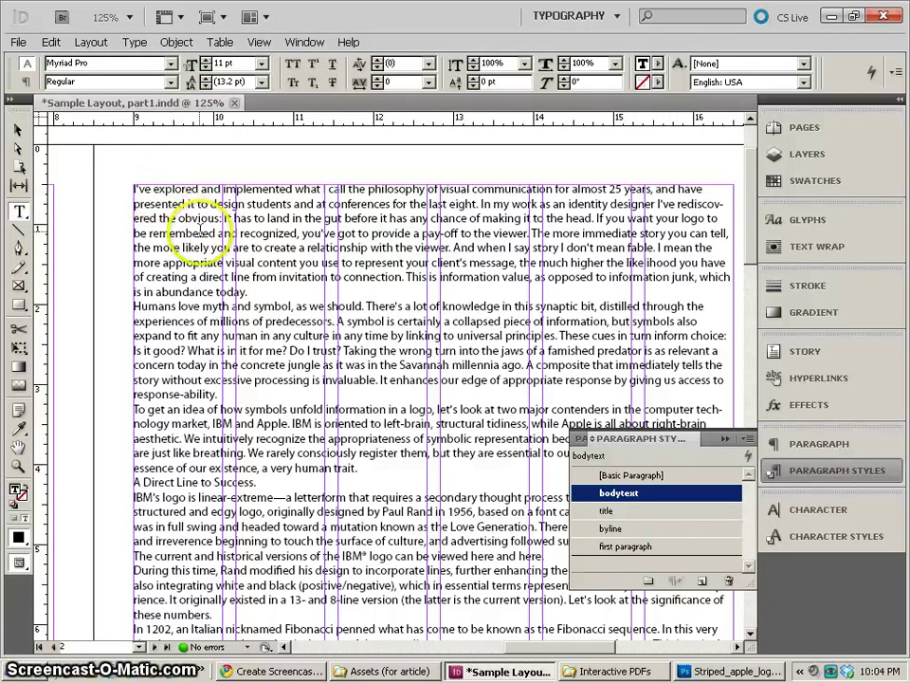
pyautogui.keyDown('shift'); pyautogui.click(248, 292); pyautogui.keyUp('shift')
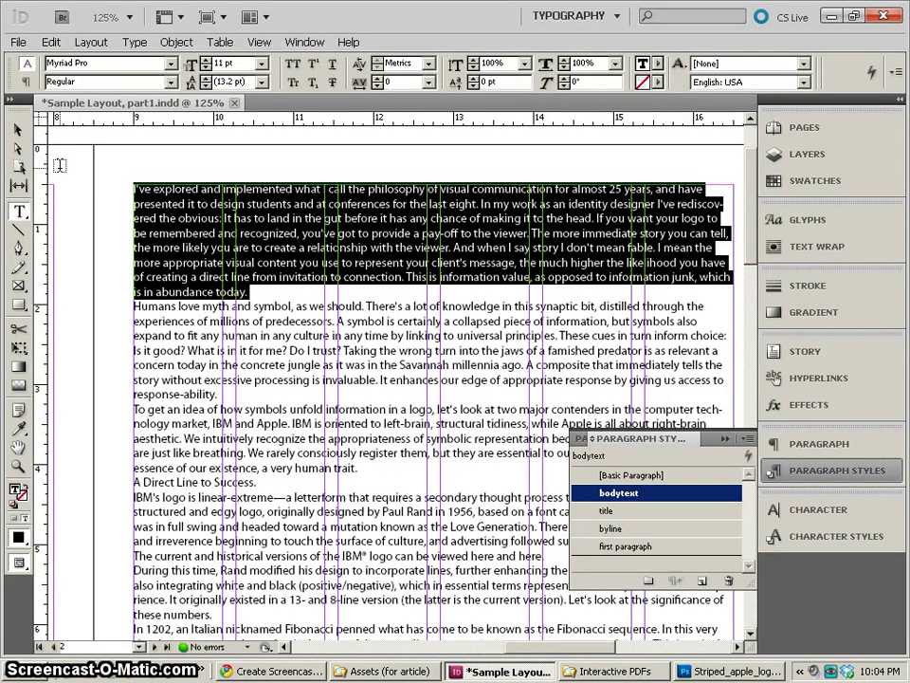
pyautogui.click(28, 65)
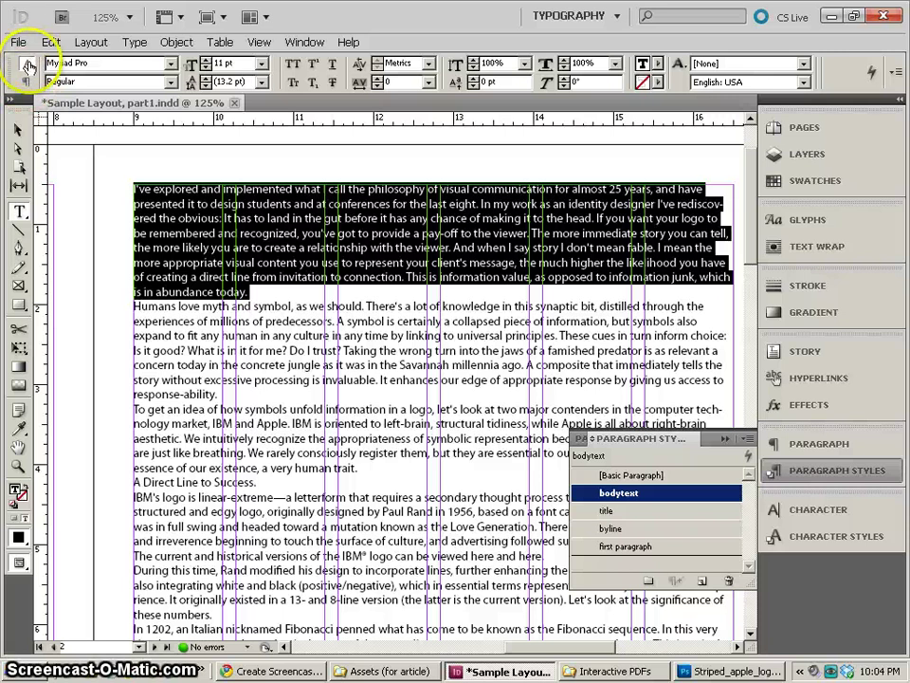
pyautogui.click(206, 79)
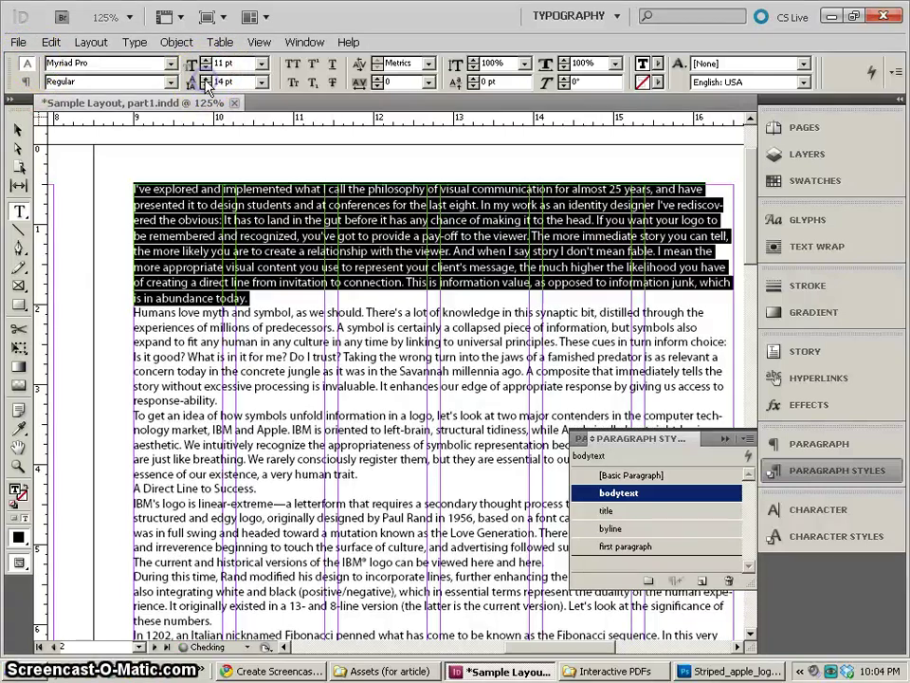
pyautogui.click(206, 79)
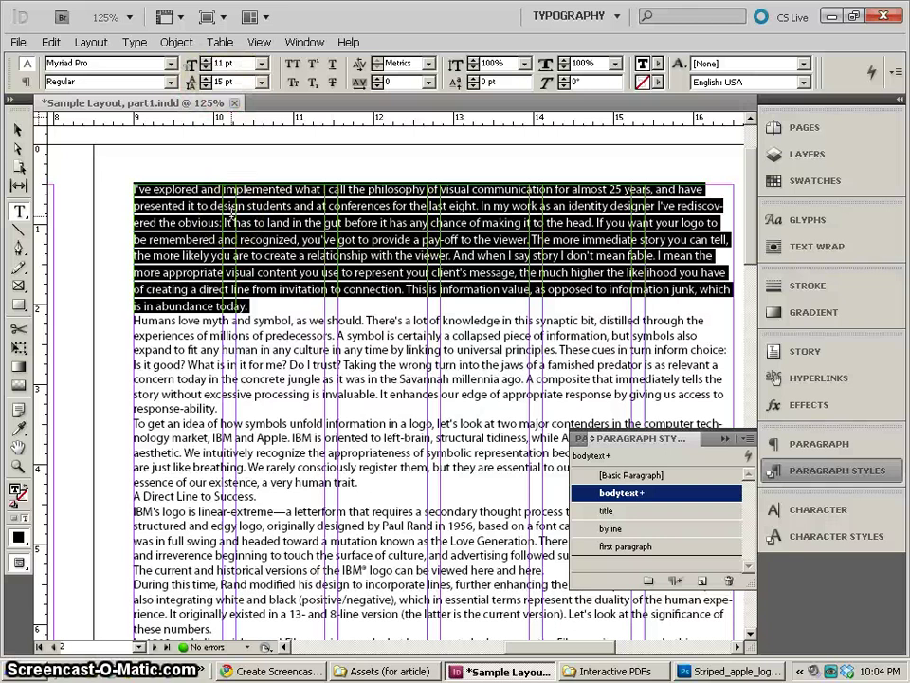
# Give the first paragraph a 0.1875 in first-line left indent
pyautogui.click(25, 83)
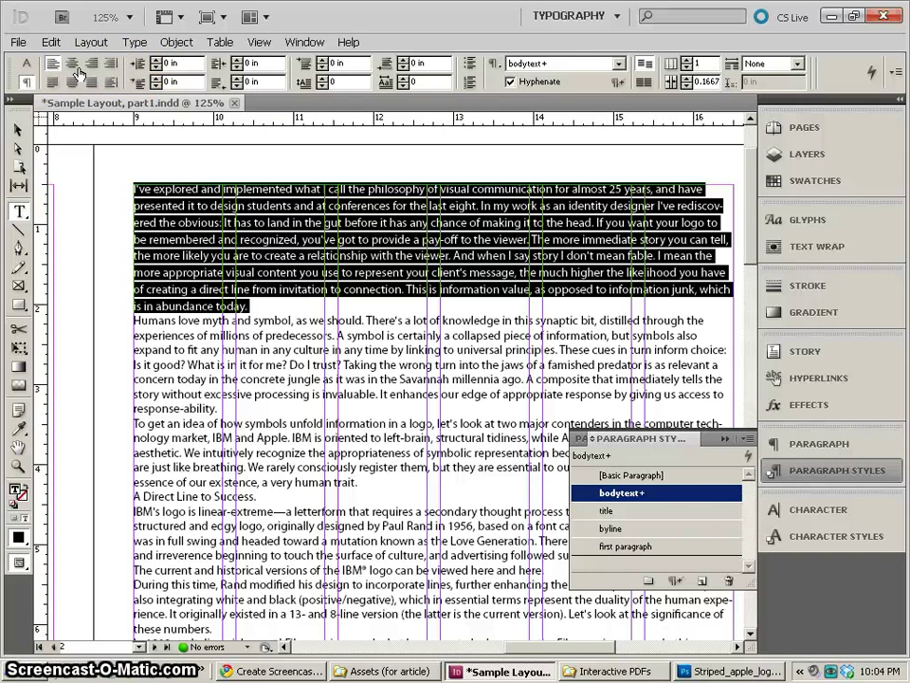
pyautogui.click(155, 78)
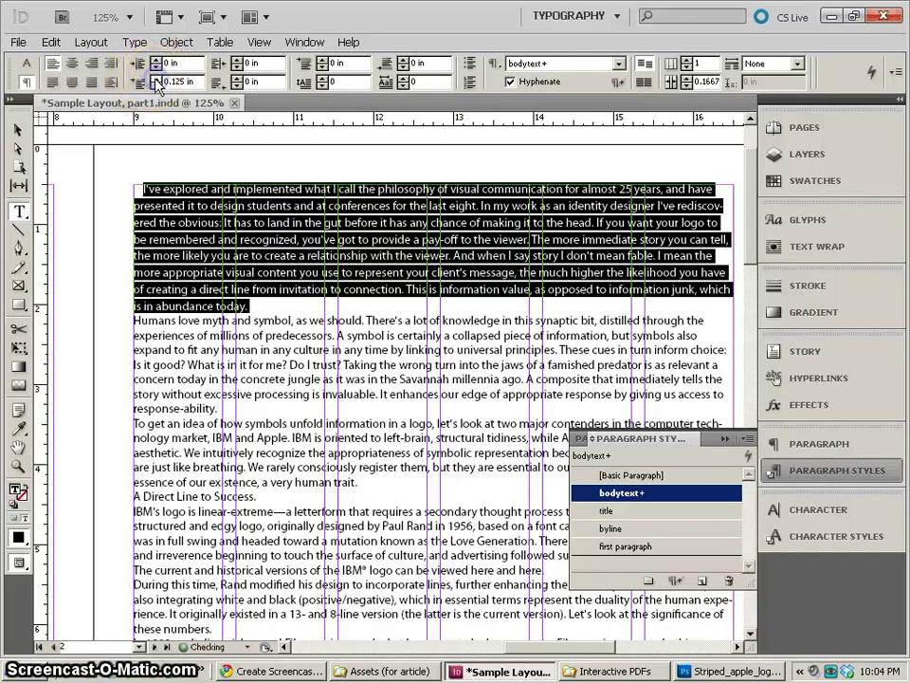
pyautogui.click(155, 77)
pyautogui.click(156, 77)
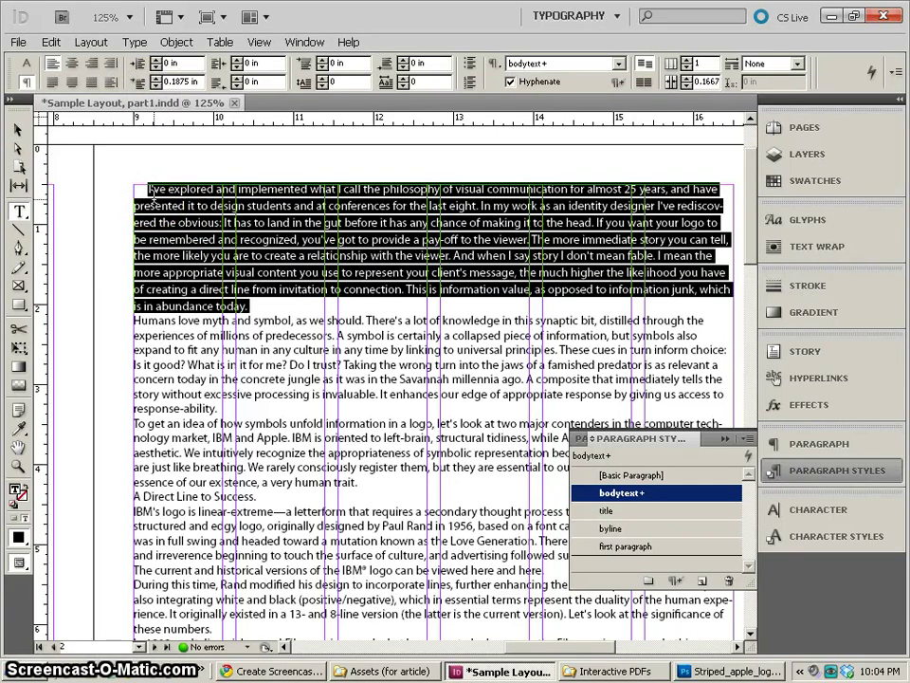
# Set the article's text frame to 3 columns
pyautogui.click(687, 60)
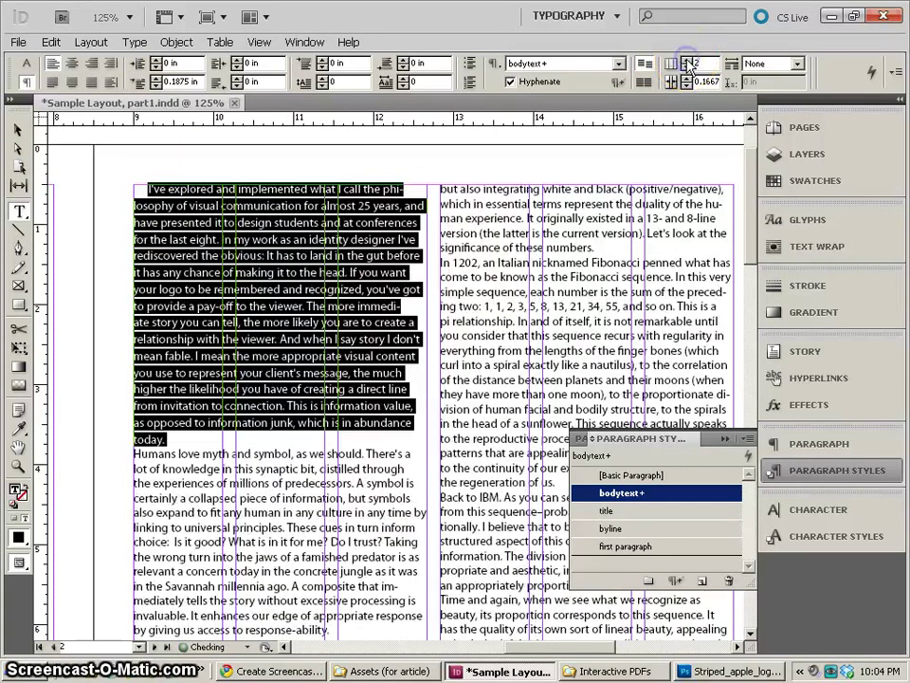
pyautogui.click(687, 60)
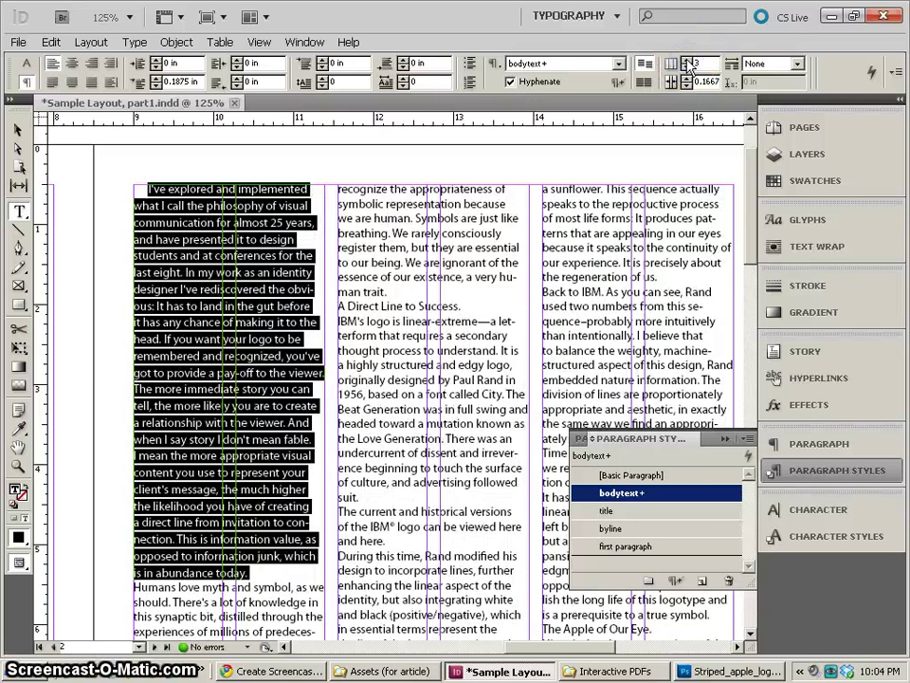
pyautogui.click(687, 67)
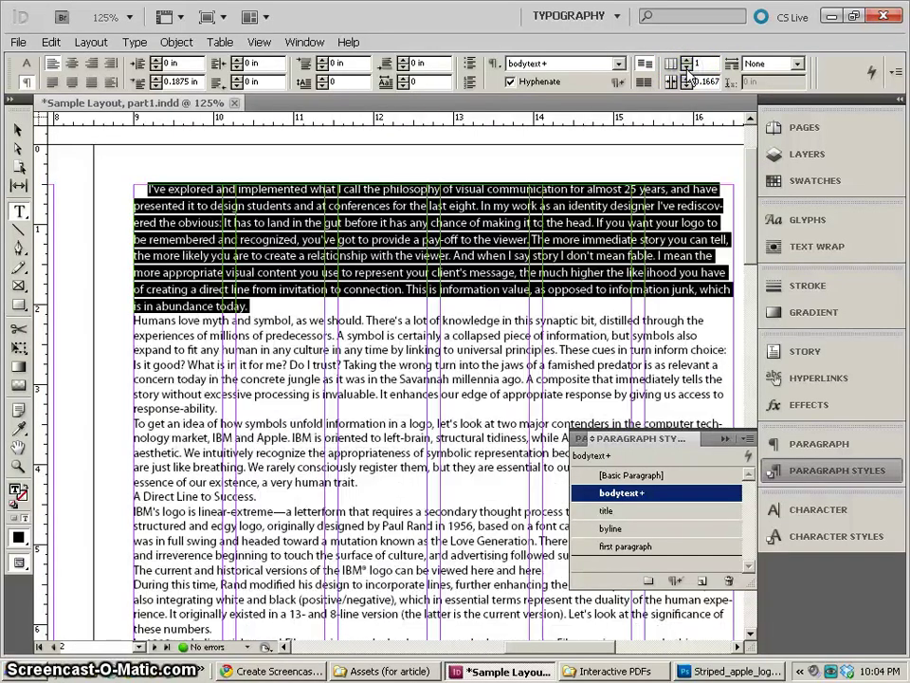
pyautogui.click(687, 60)
pyautogui.click(687, 60)
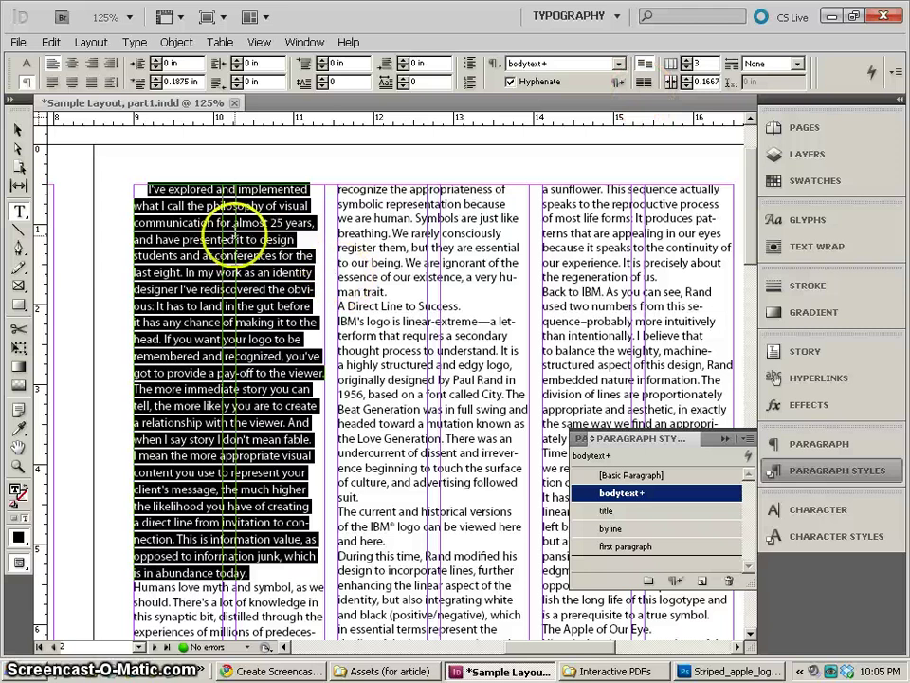
# Redefine the bodytext paragraph style from the first paragraph's indent and leading
pyautogui.click(189, 322)
pyautogui.moveTo(148, 188); pyautogui.dragTo(264, 569)
pyautogui.click(231, 476)
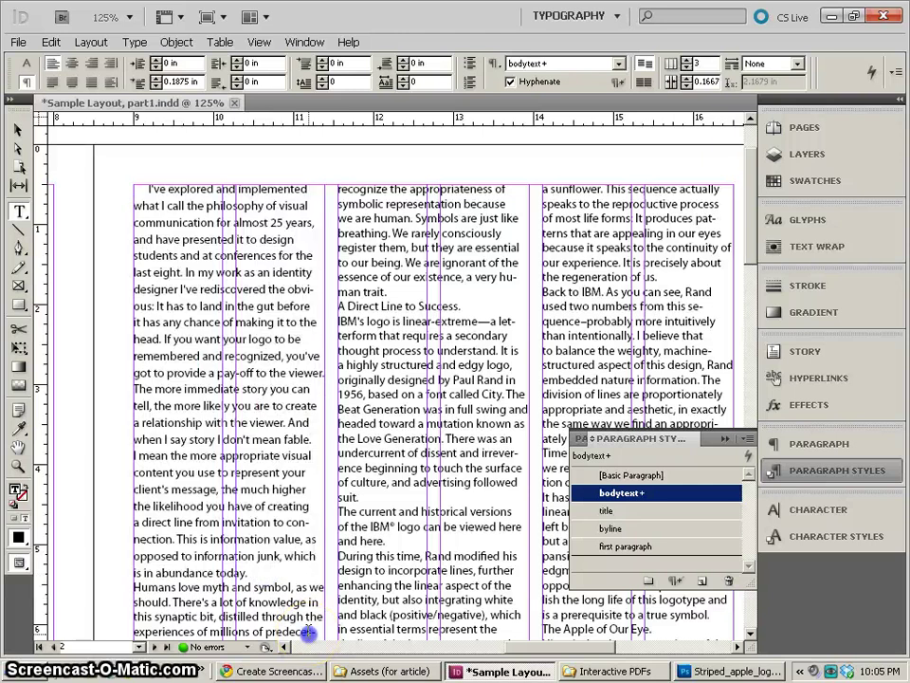
pyautogui.click(205, 250)
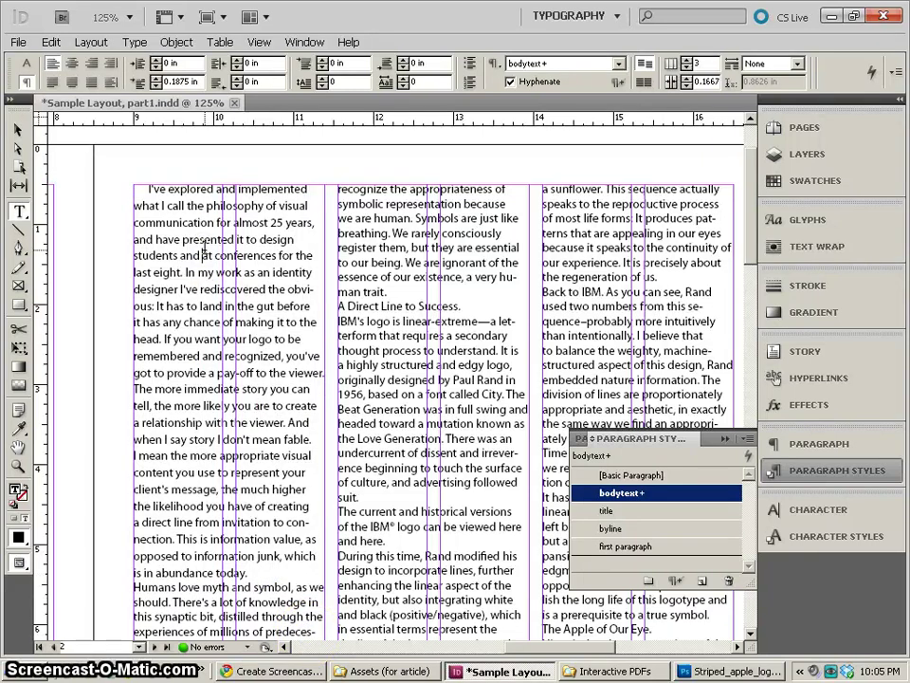
pyautogui.rightClick(632, 503)
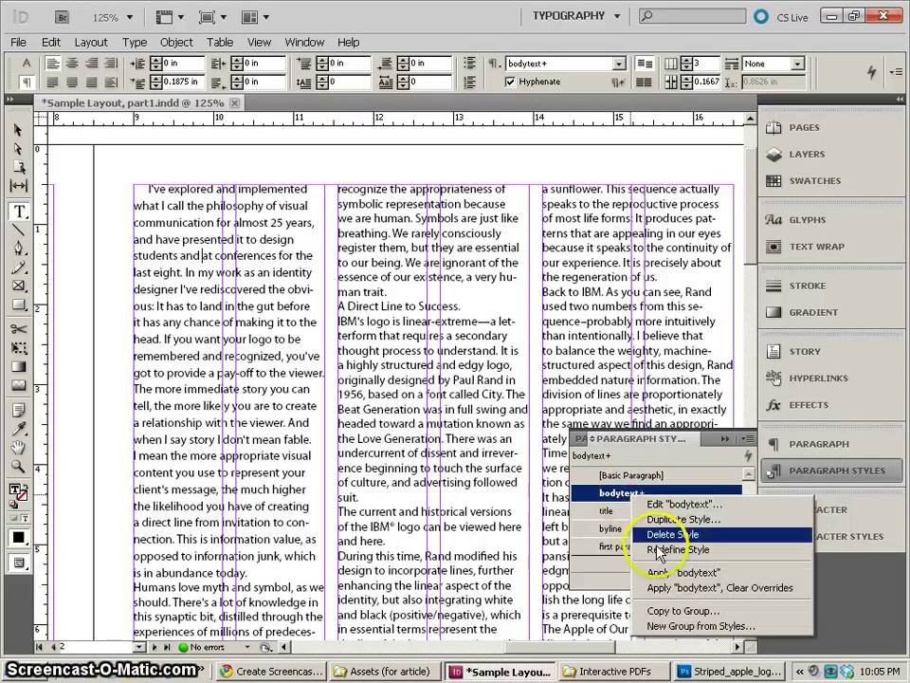
pyautogui.click(656, 546)
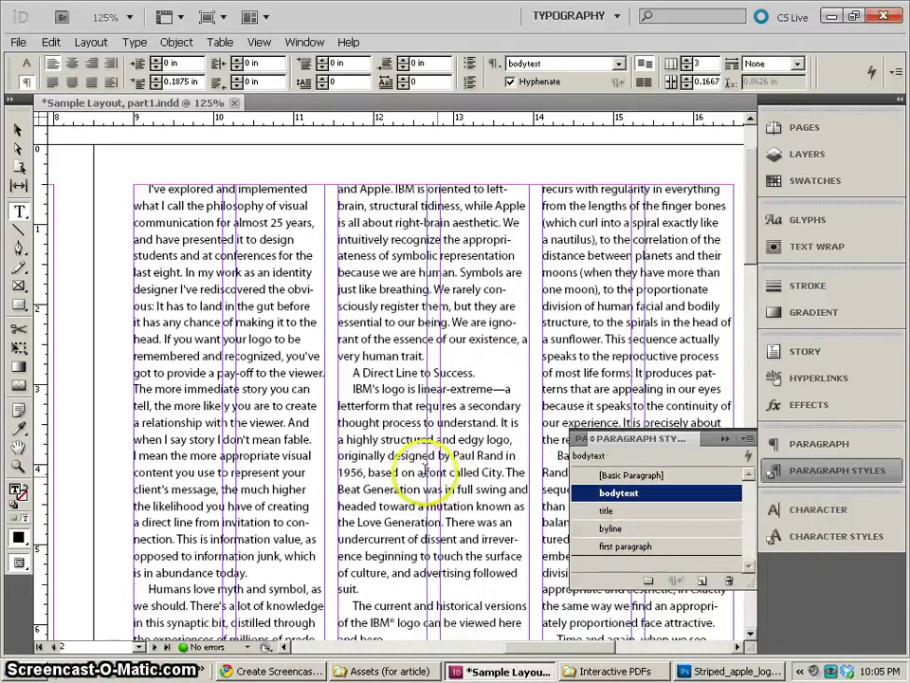
# Select the subheading 'A Direct Line to Success.'
pyautogui.scroll(-15, 424, 468)
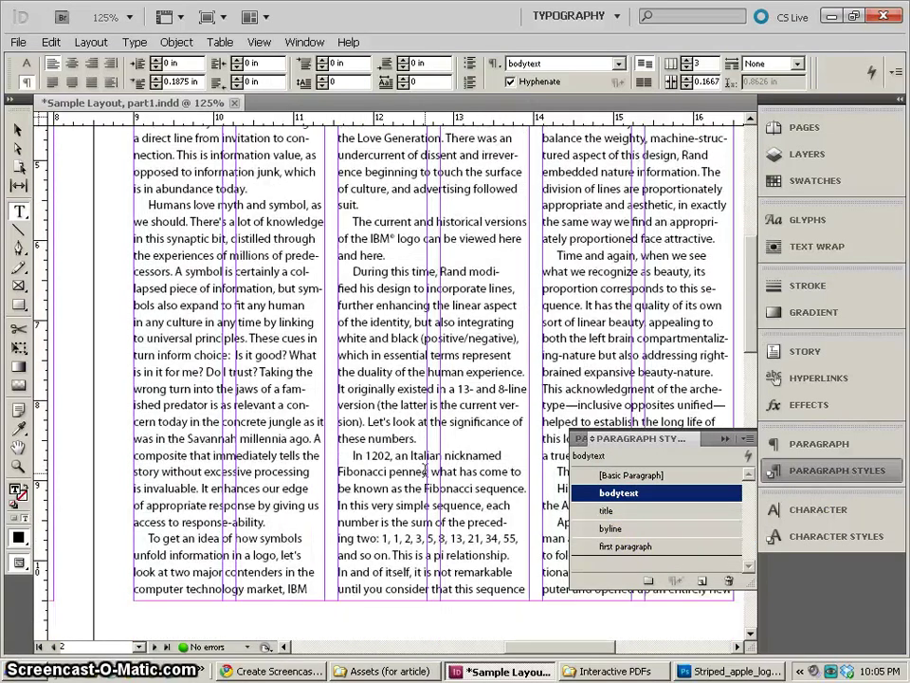
pyautogui.scroll(-9, 424, 468)
pyautogui.scroll(16, 425, 469)
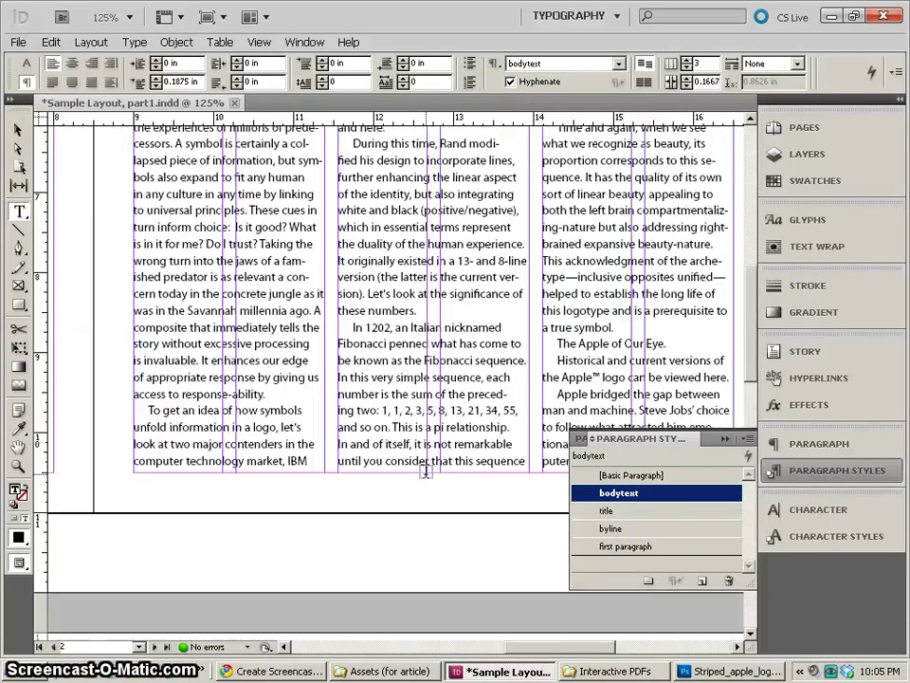
pyautogui.scroll(3, 426, 469)
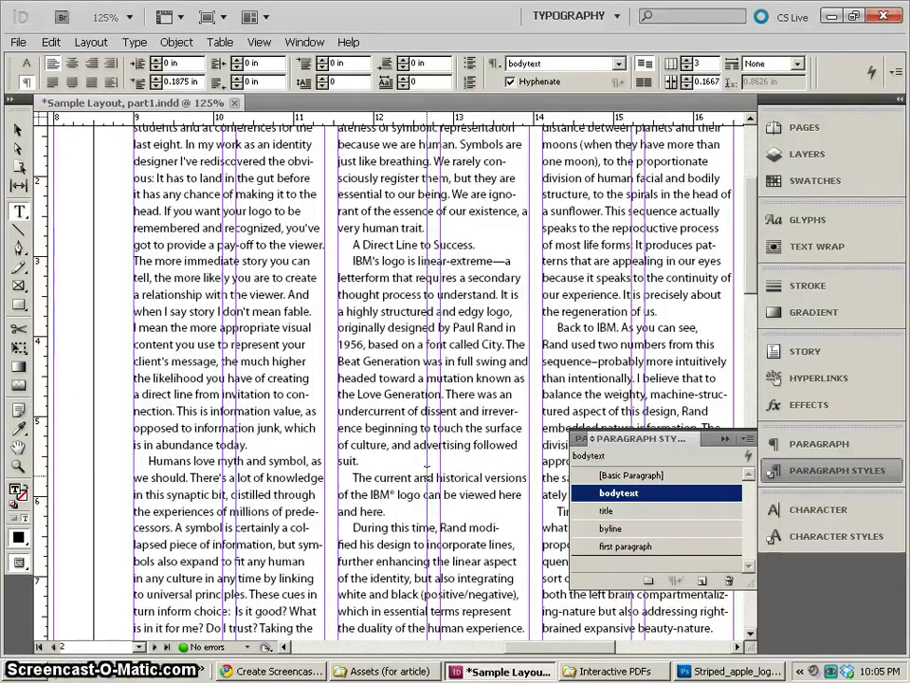
pyautogui.click(363, 247)
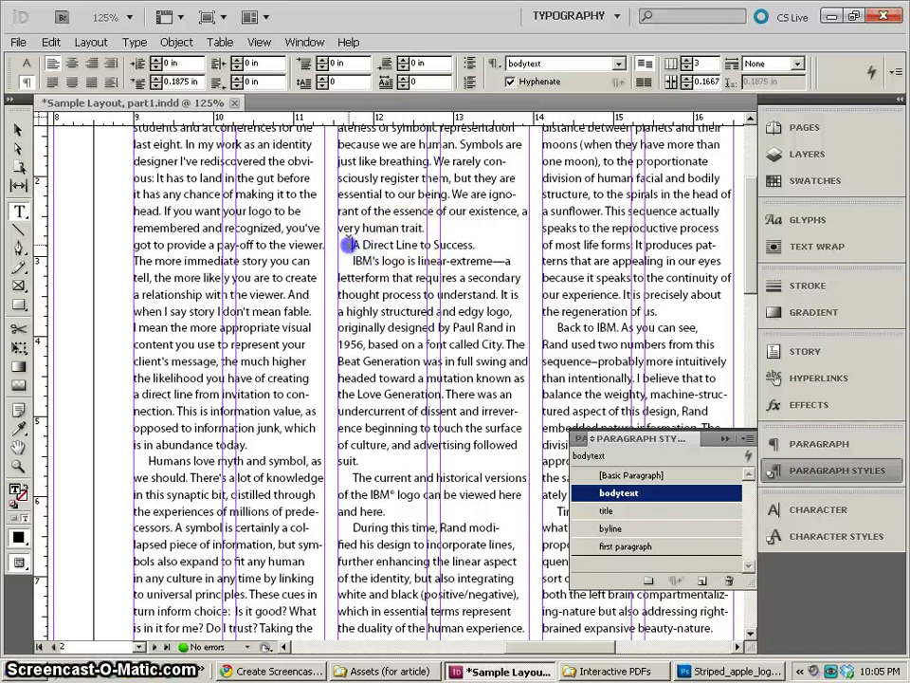
pyautogui.moveTo(347, 244); pyautogui.dragTo(477, 245)
pyautogui.scroll(1, 445, 368)
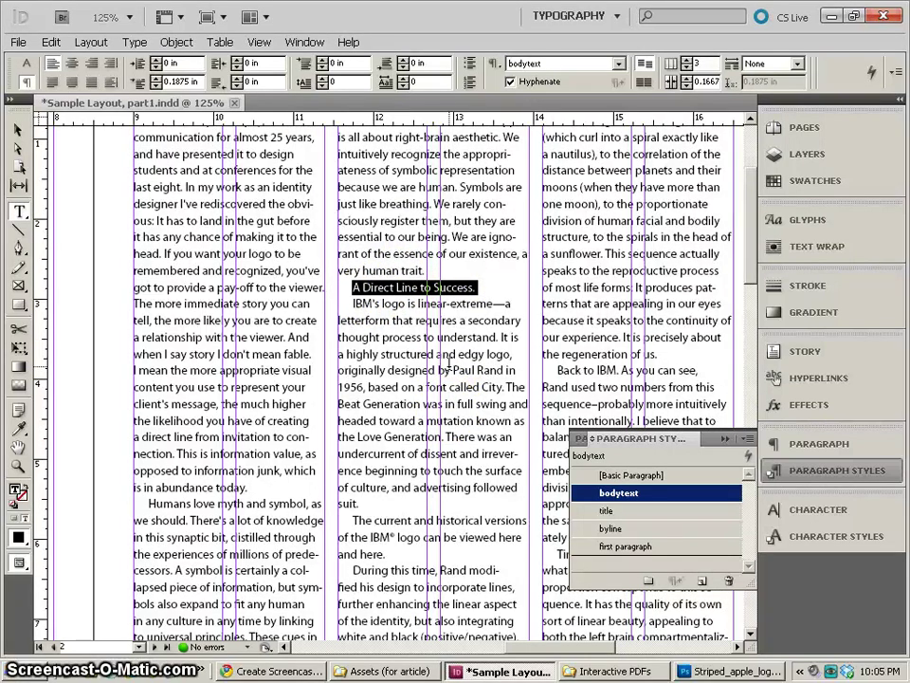
# Set the 'A Direct Line to Success.' subheading's font style to Bold and check the result
pyautogui.click(28, 66)
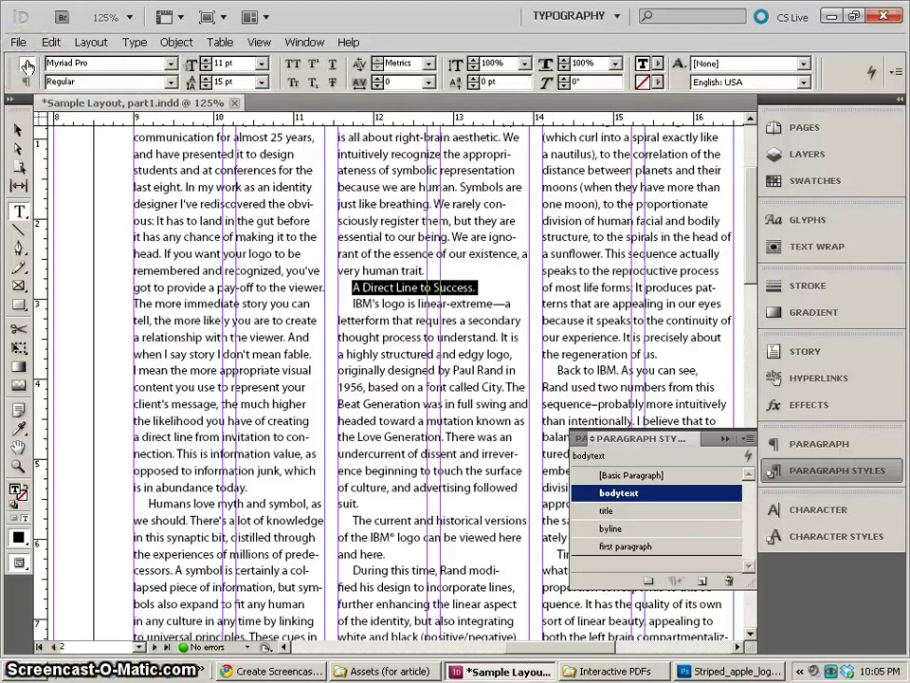
pyautogui.click(171, 83)
pyautogui.click(99, 226)
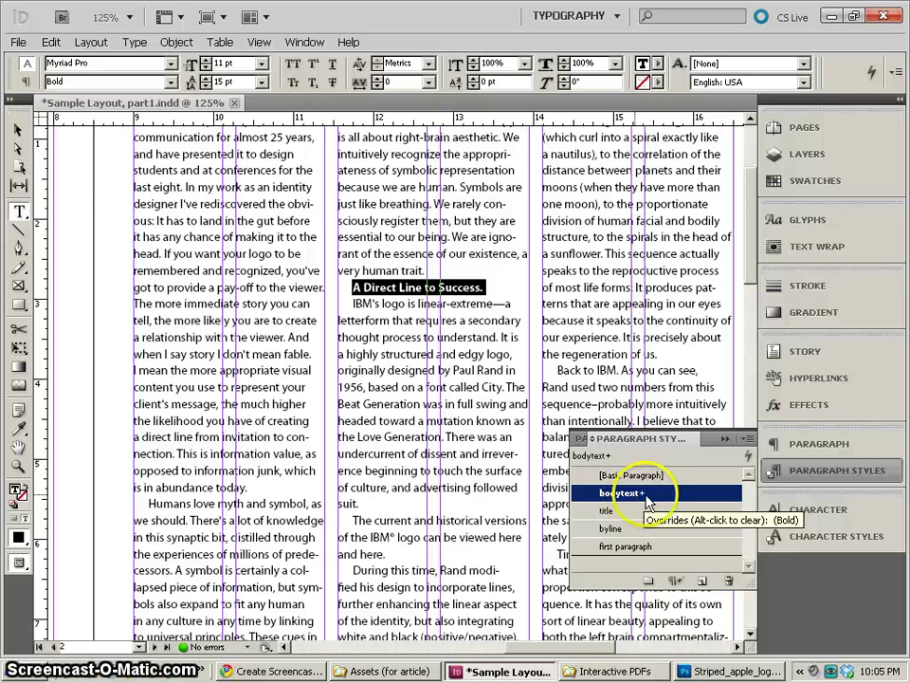
pyautogui.click(651, 497)
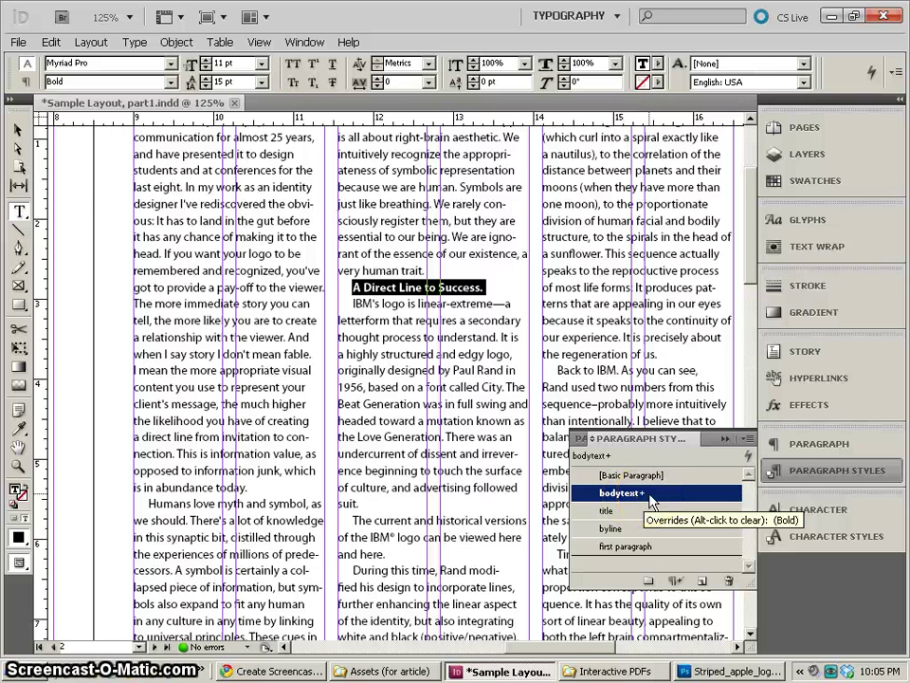
pyautogui.click(378, 287)
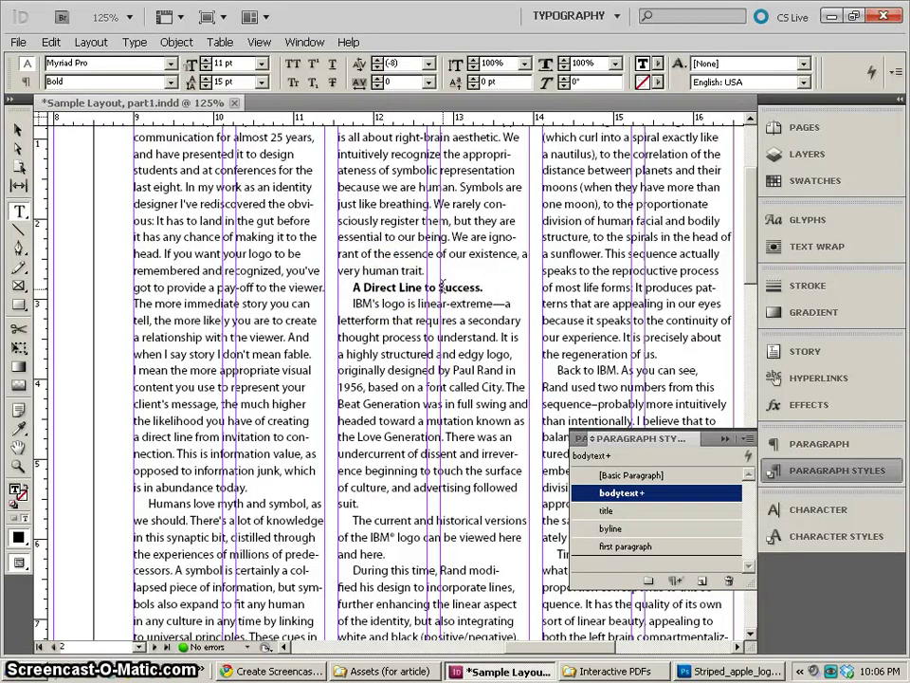
pyautogui.moveTo(484, 288); pyautogui.dragTo(352, 287)
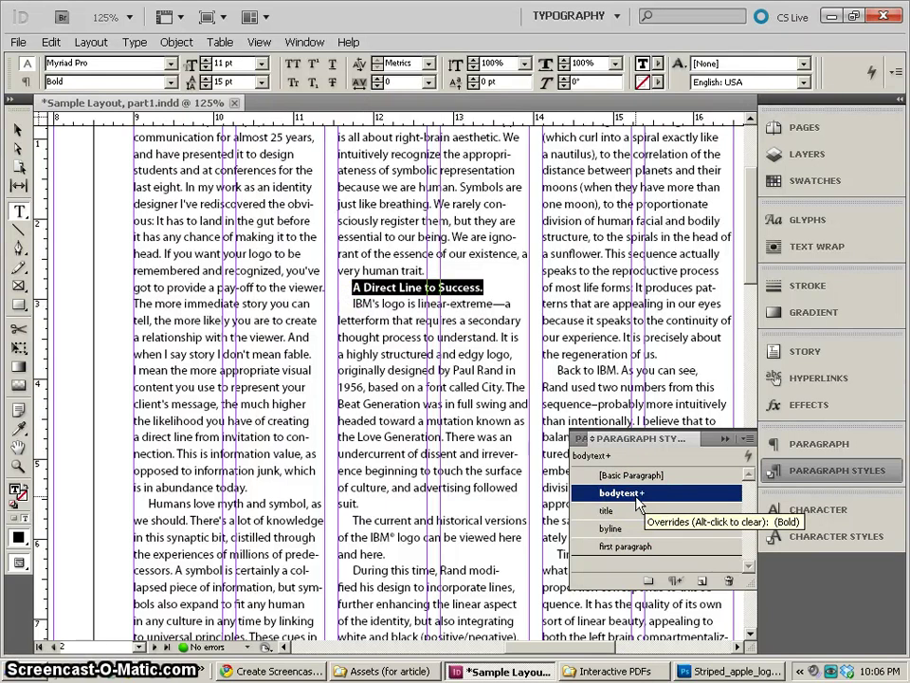
pyautogui.click(387, 287)
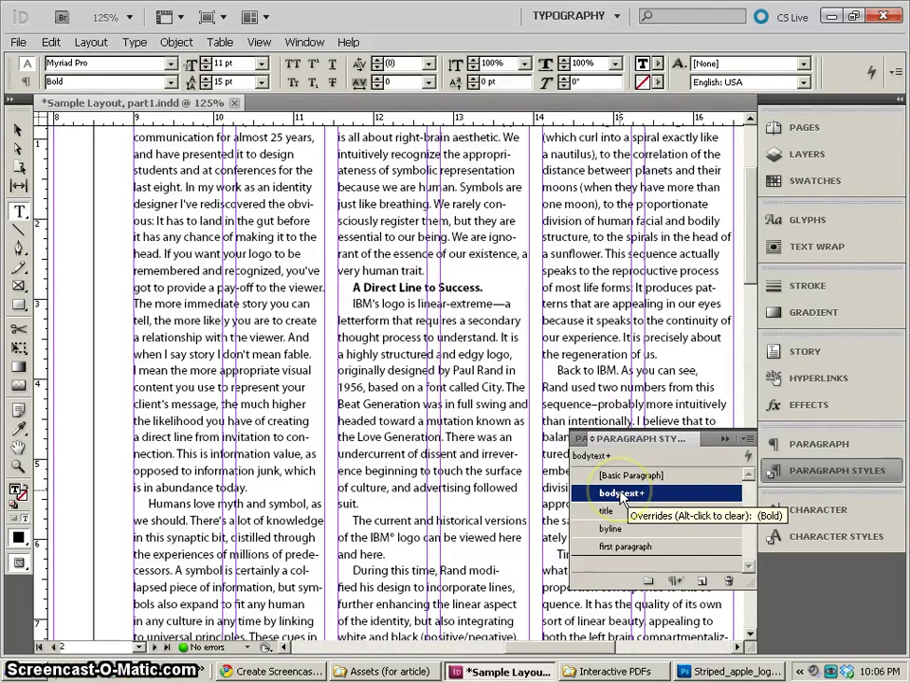
# Create a new paragraph style from the bold subheading and name it subheading
pyautogui.click(353, 285)
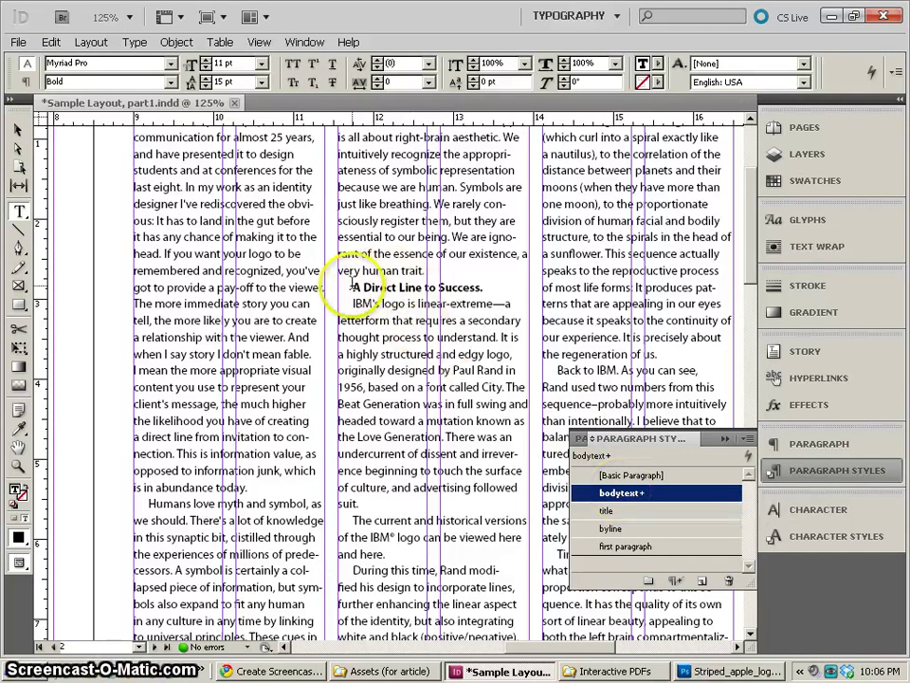
pyautogui.moveTo(353, 286); pyautogui.dragTo(471, 287)
pyautogui.click(472, 287)
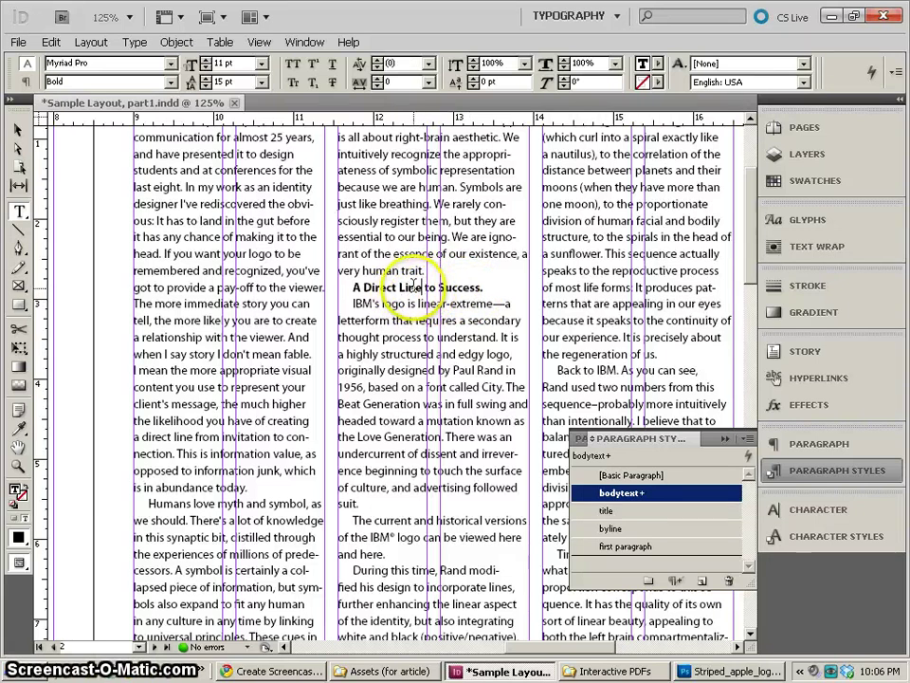
pyautogui.click(701, 581)
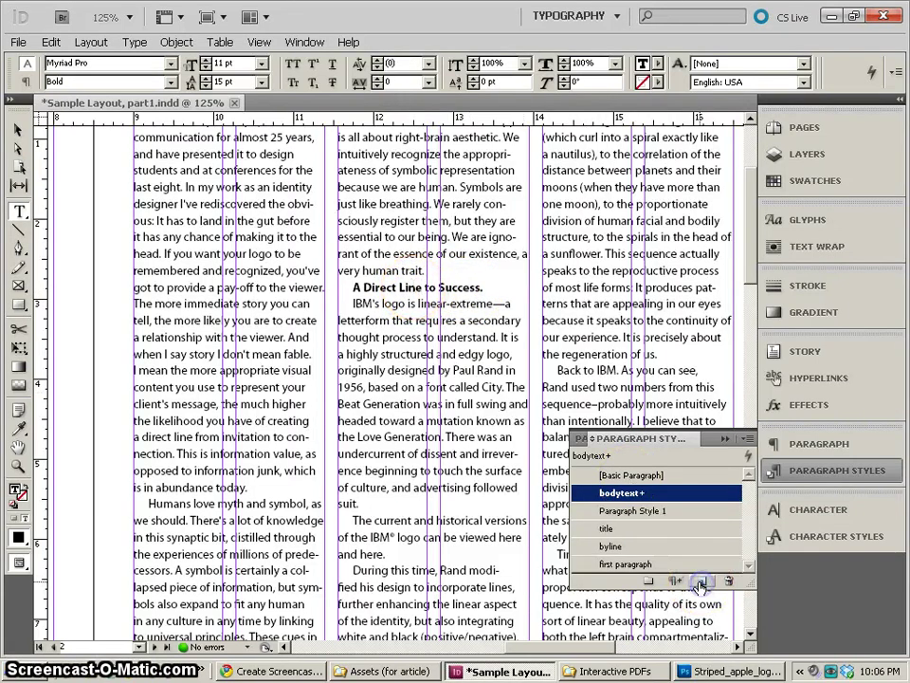
pyautogui.doubleClick(644, 521)
pyautogui.write('subheading')
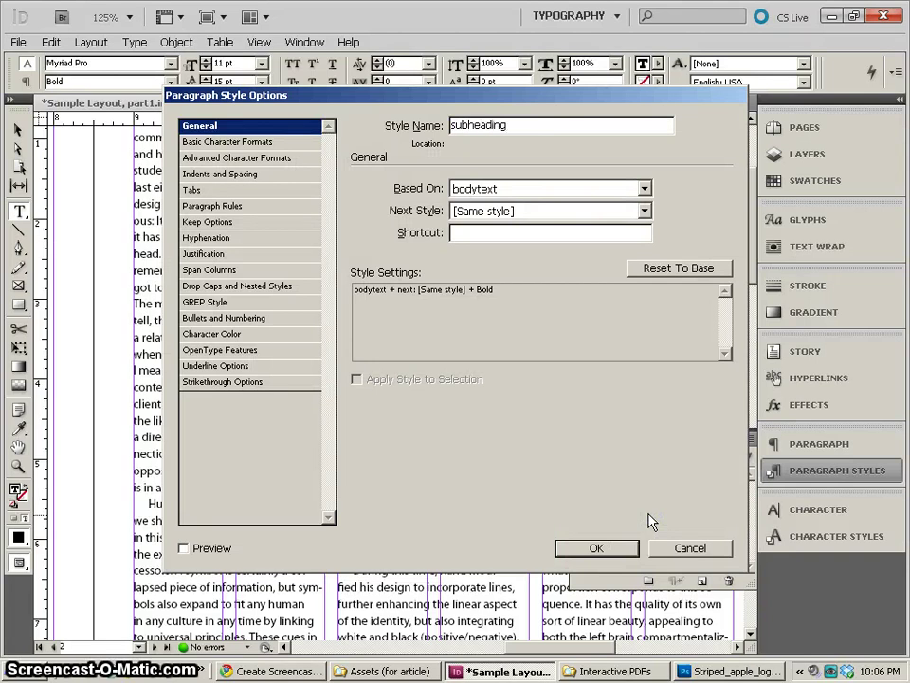
pyautogui.press('Return')
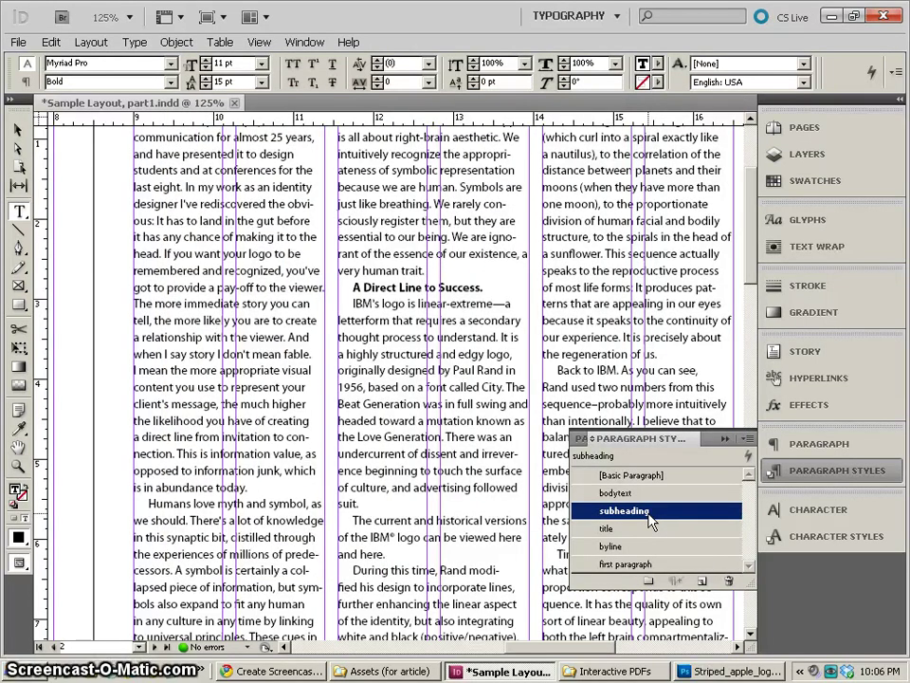
# Keep the subheading style based on bodytext in its Paragraph Style Options and confirm
pyautogui.doubleClick(650, 520)
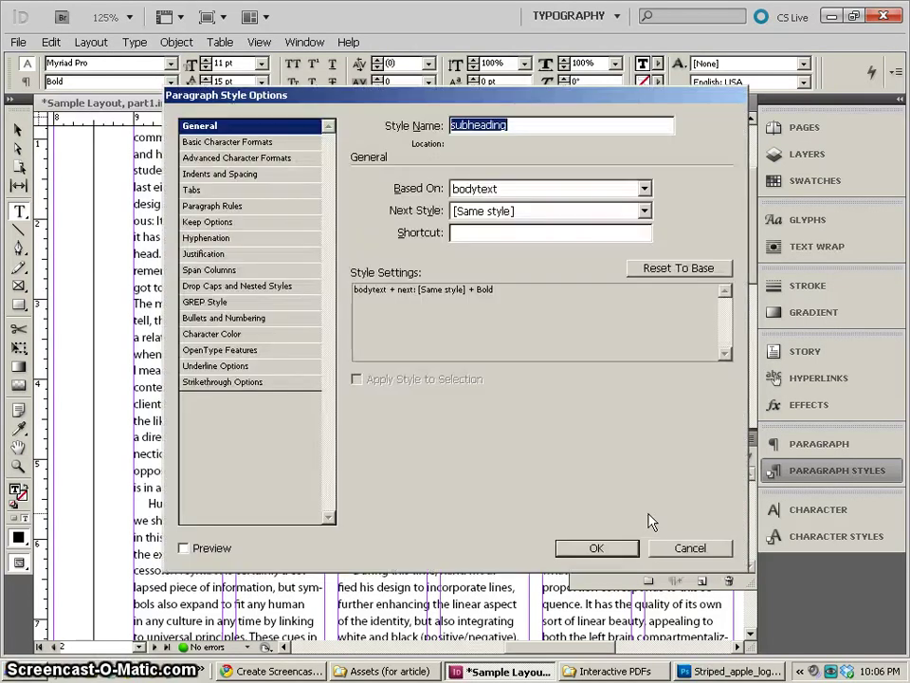
pyautogui.click(478, 192)
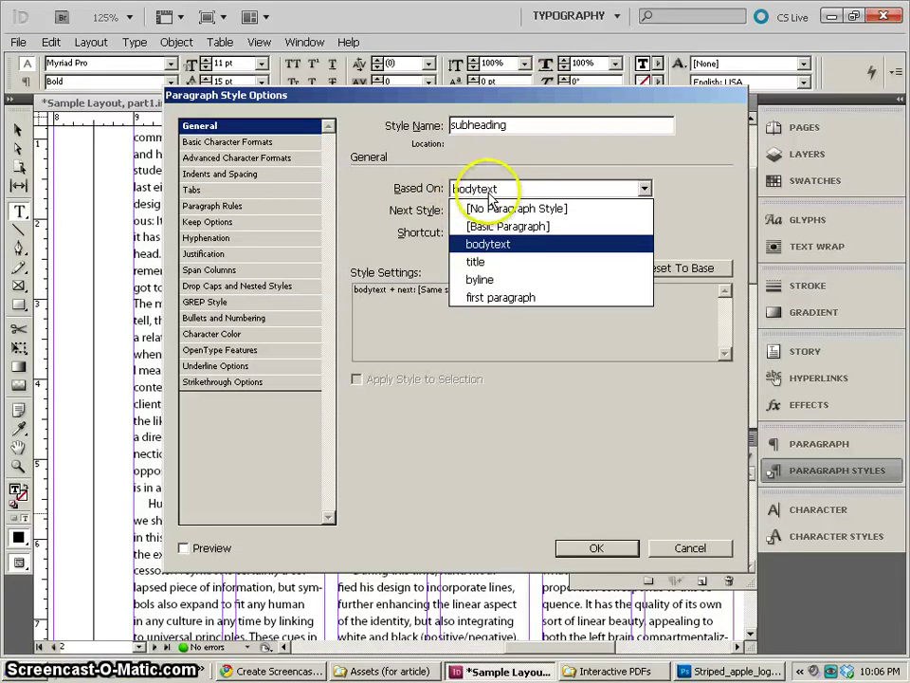
pyautogui.click(477, 195)
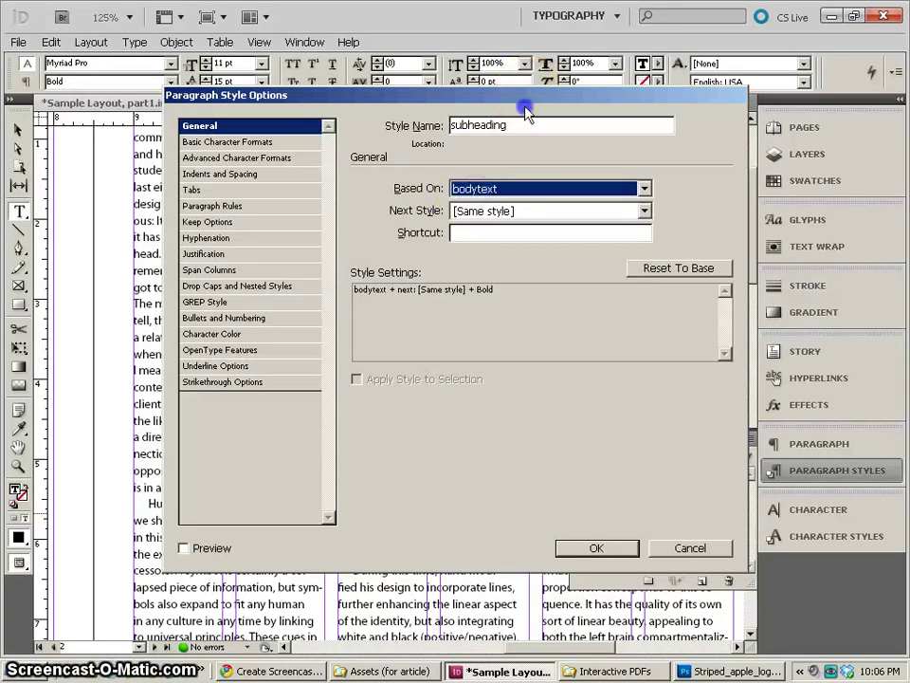
pyautogui.moveTo(526, 107); pyautogui.dragTo(661, 190)
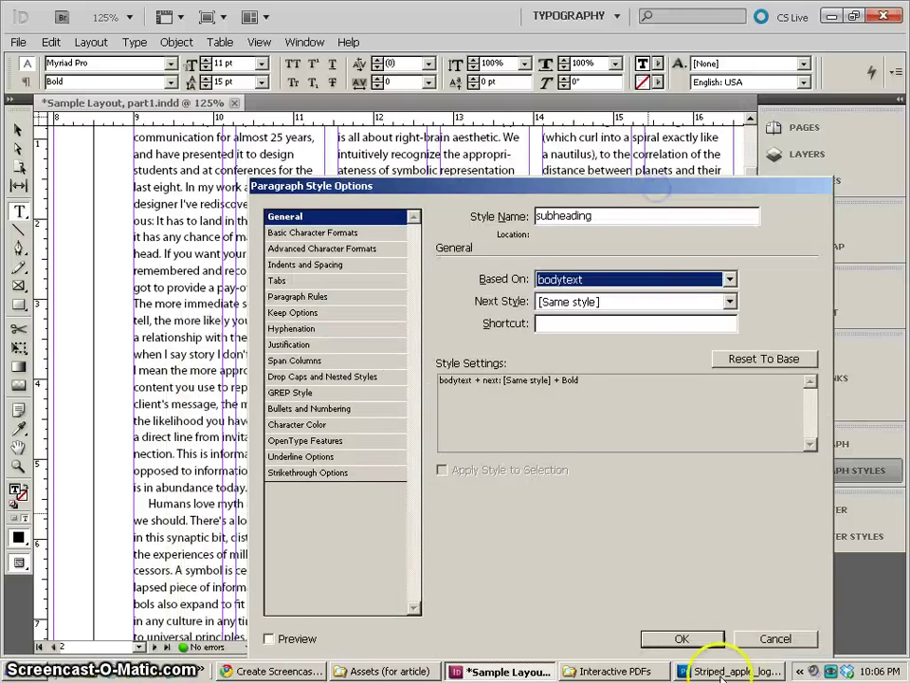
pyautogui.click(700, 648)
pyautogui.click(239, 182)
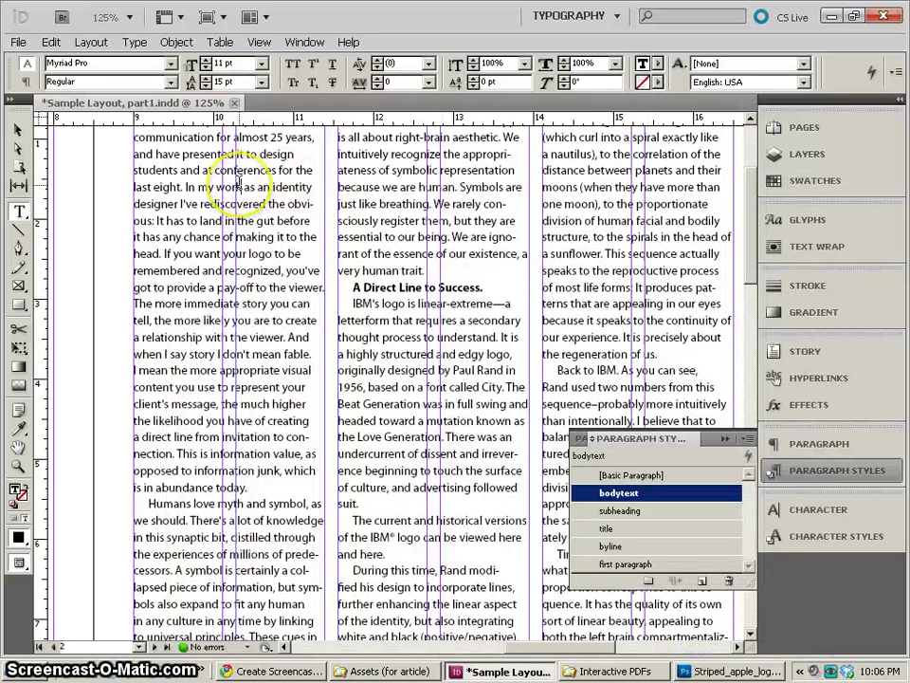
pyautogui.click(171, 64)
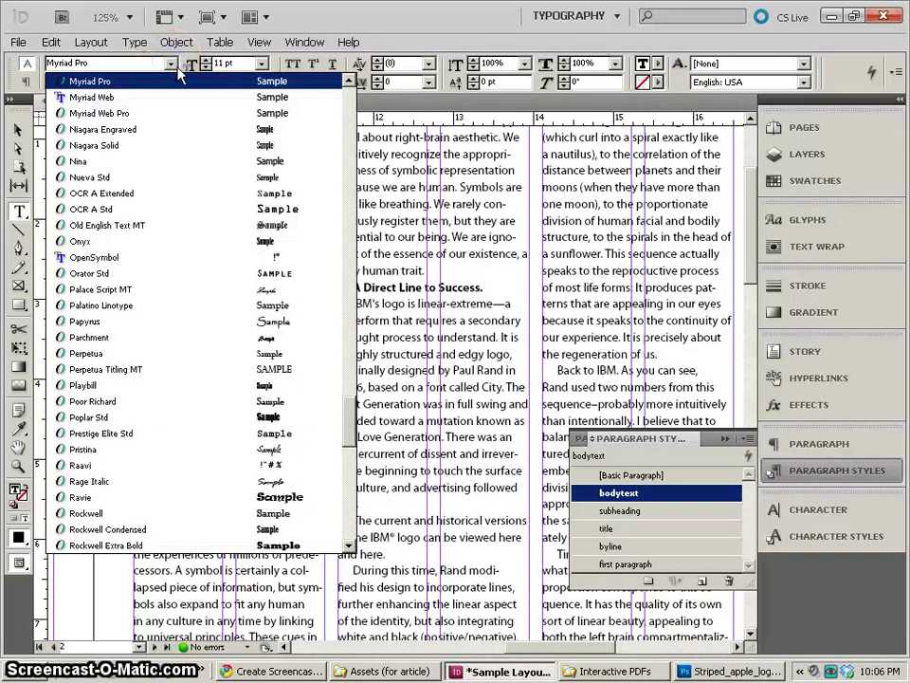
pyautogui.click(349, 83)
pyautogui.click(349, 83)
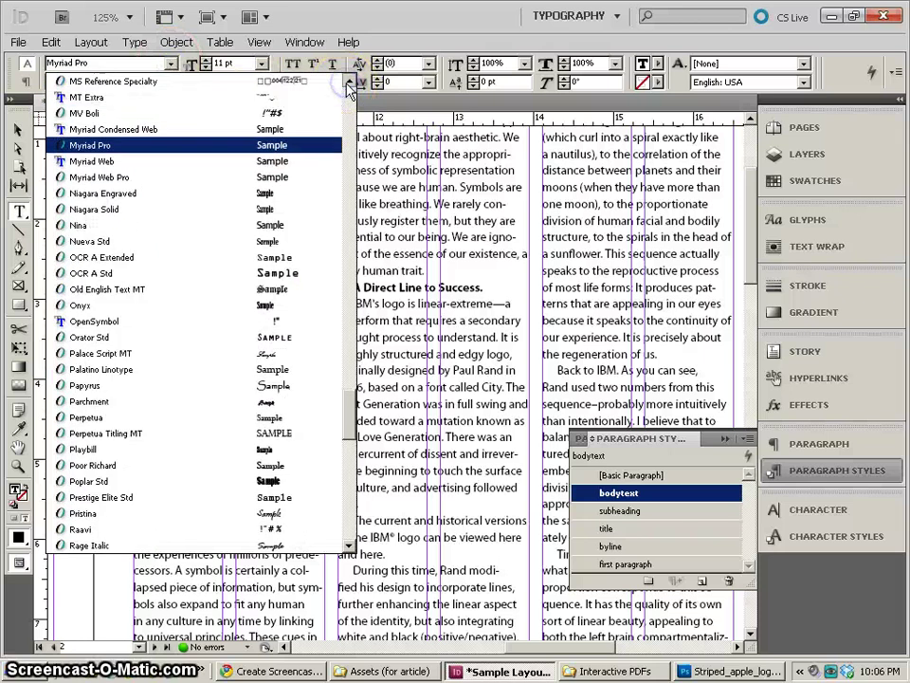
pyautogui.click(349, 84)
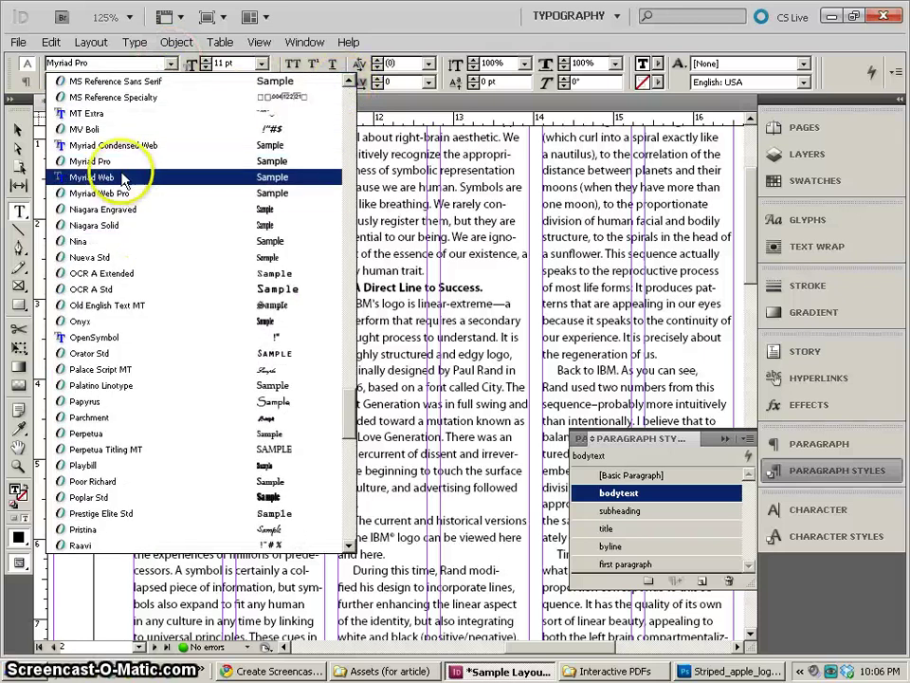
pyautogui.scroll(4, 123, 180)
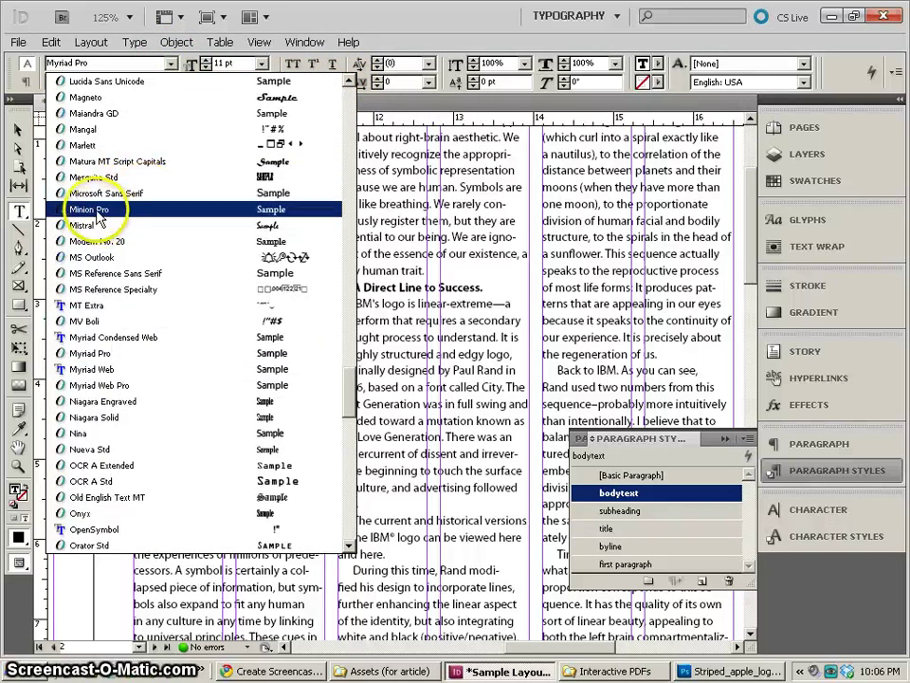
pyautogui.click(98, 216)
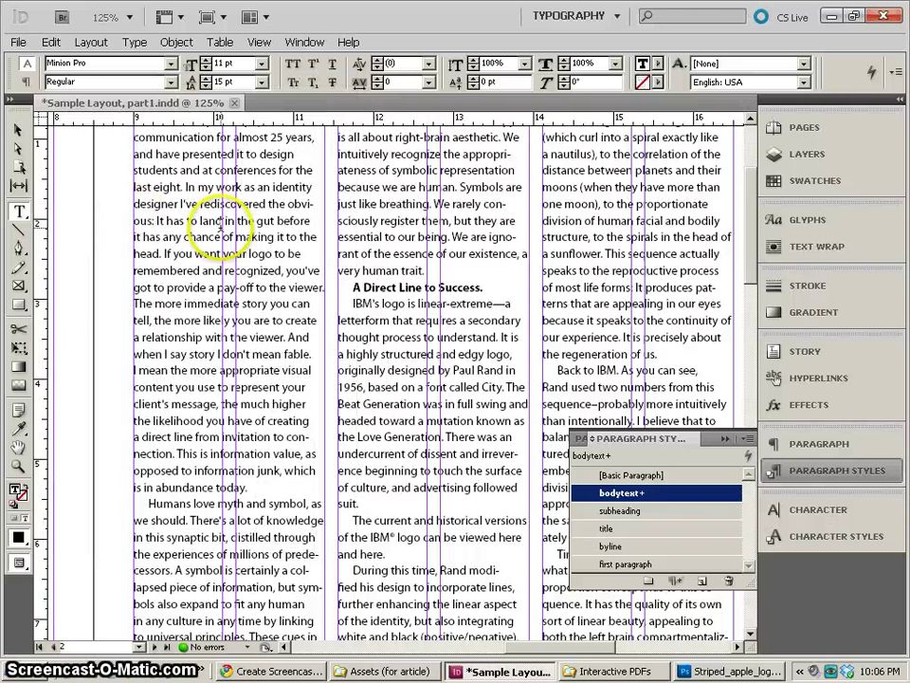
pyautogui.rightClick(641, 493)
pyautogui.click(698, 548)
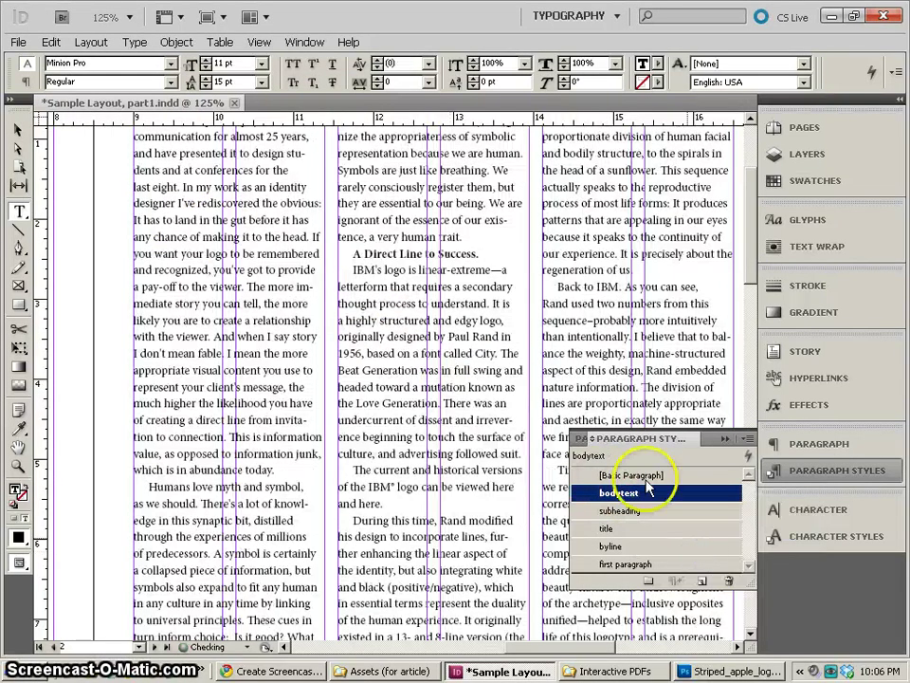
pyautogui.moveTo(376, 270); pyautogui.dragTo(474, 554)
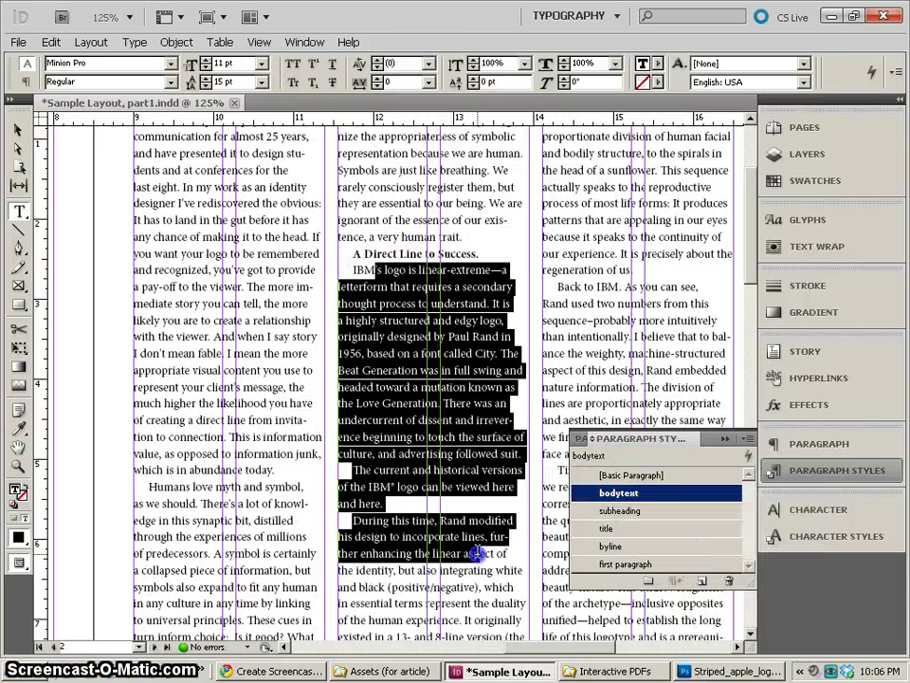
pyautogui.click(370, 255)
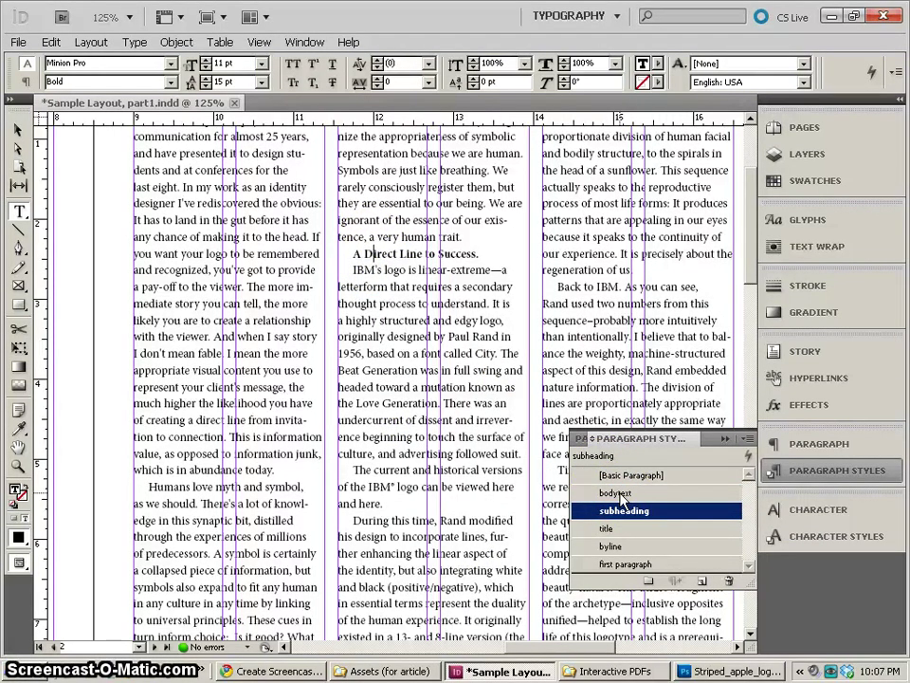
pyautogui.rightClick(618, 494)
pyautogui.click(249, 220)
pyautogui.scroll(3, 218, 306)
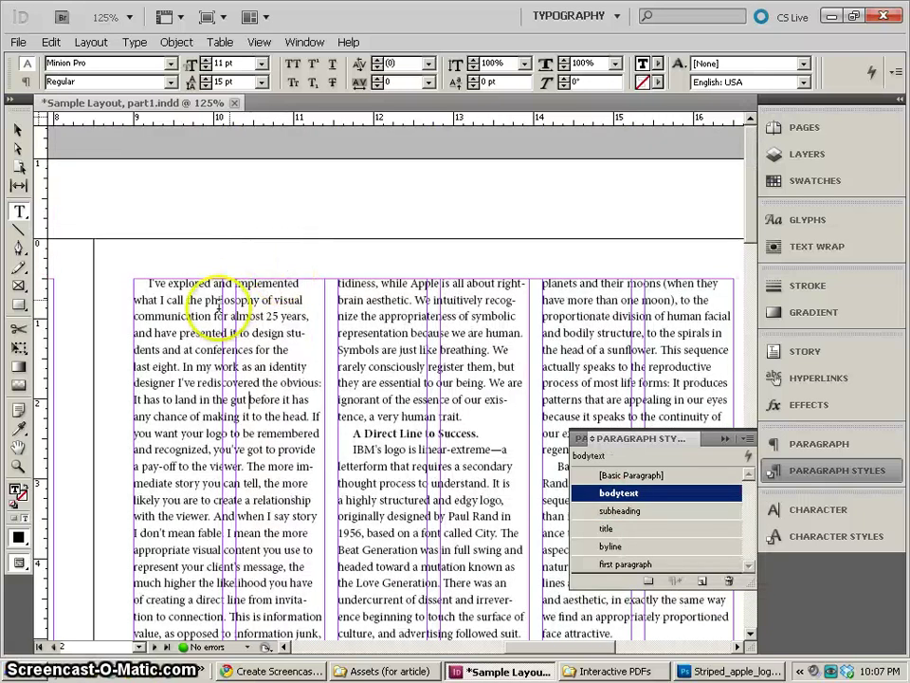
pyautogui.moveTo(173, 283); pyautogui.dragTo(269, 449)
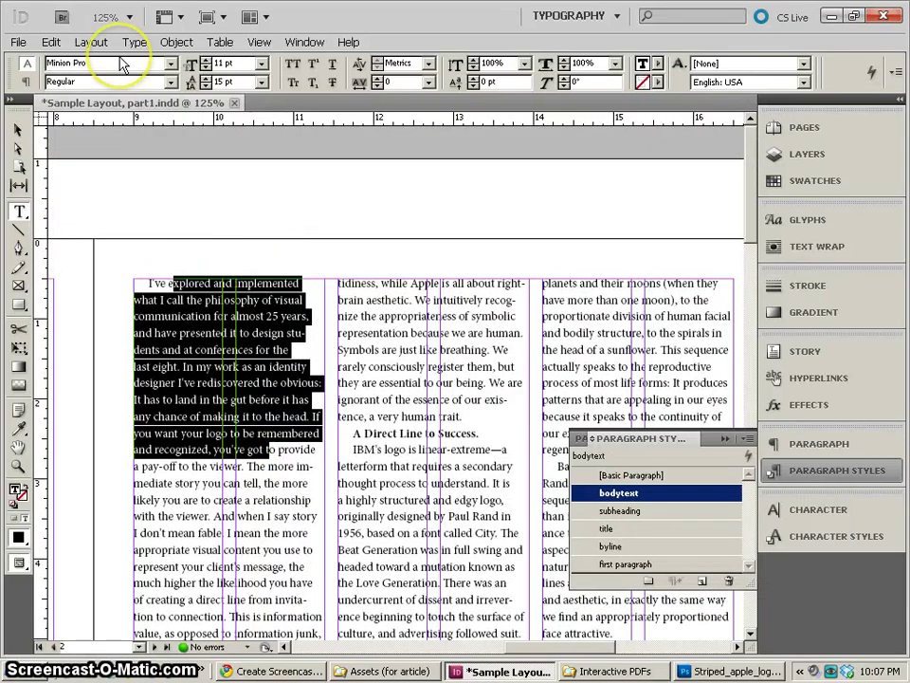
pyautogui.click(171, 62)
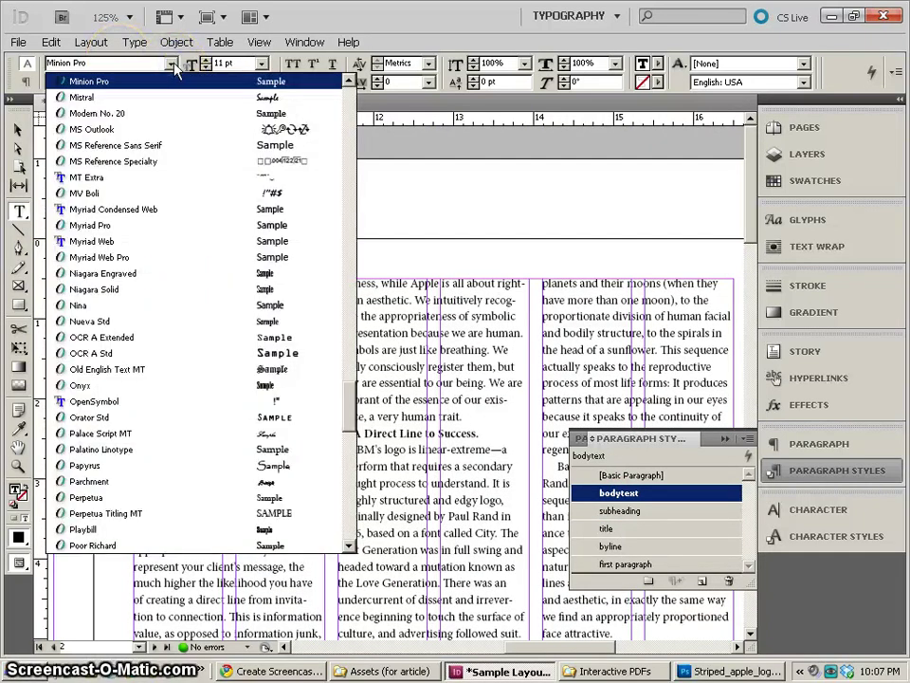
pyautogui.click(102, 221)
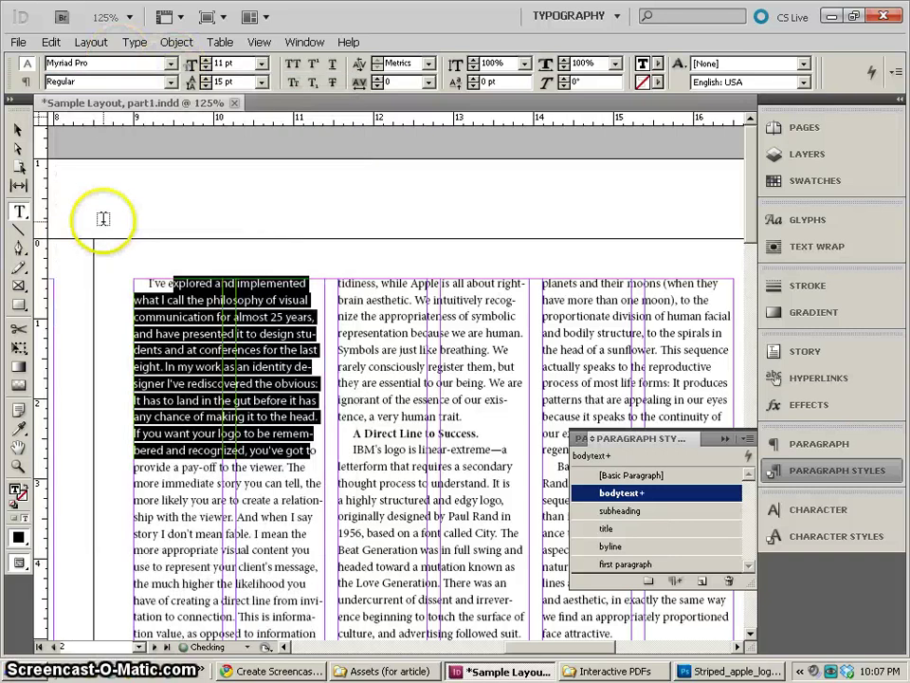
pyautogui.rightClick(621, 495)
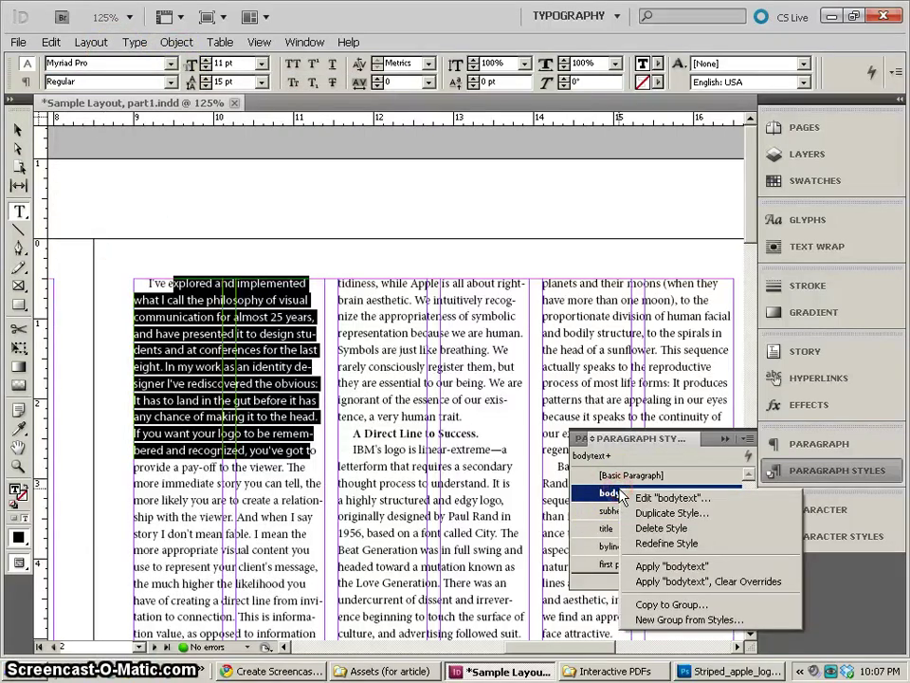
pyautogui.click(671, 543)
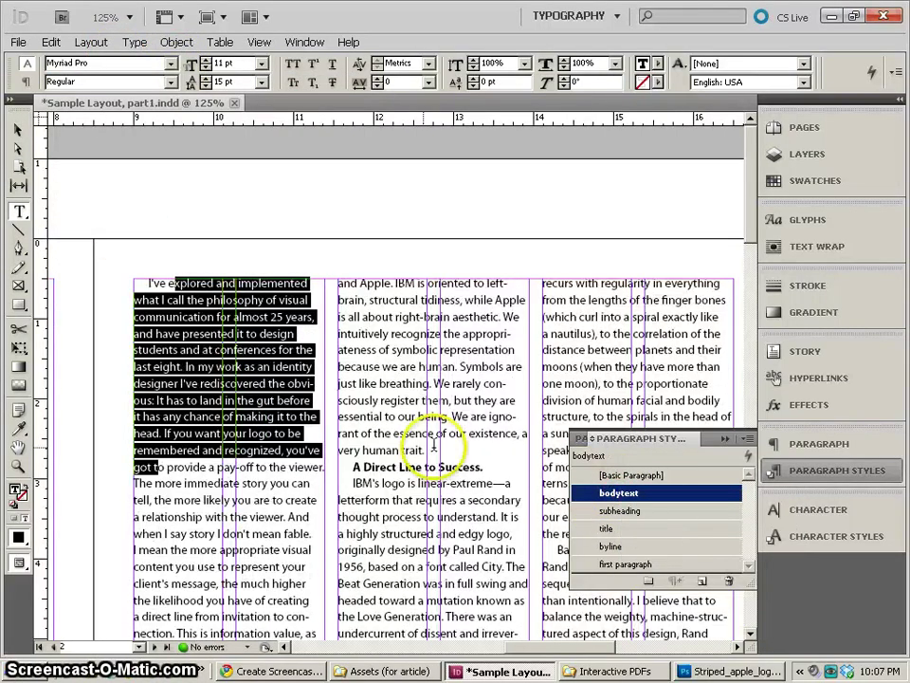
pyautogui.click(395, 467)
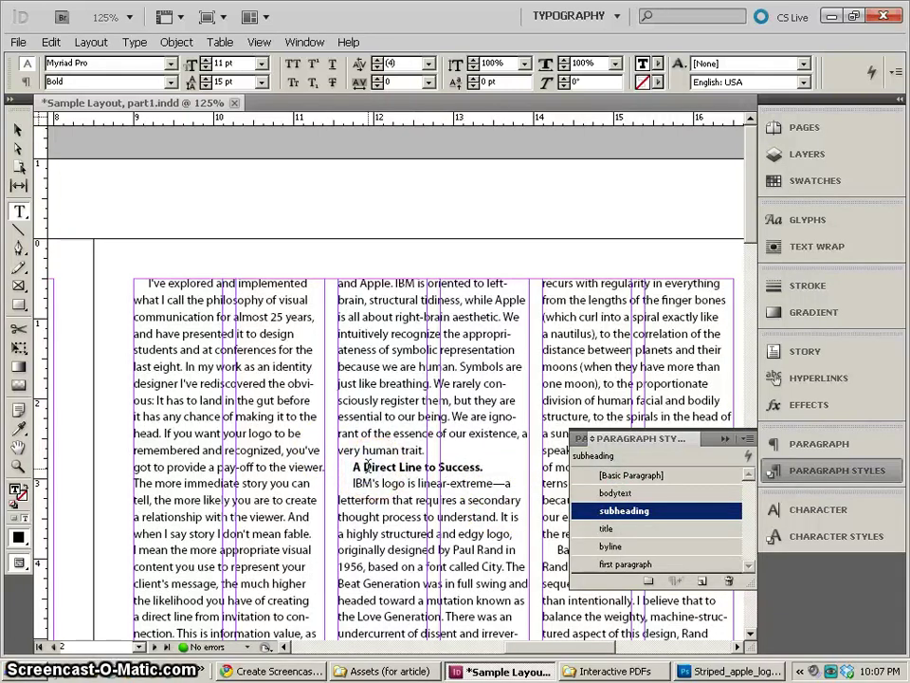
# Try lowering the subheading's first-line indent and dismiss the invalid indent warning
pyautogui.click(27, 83)
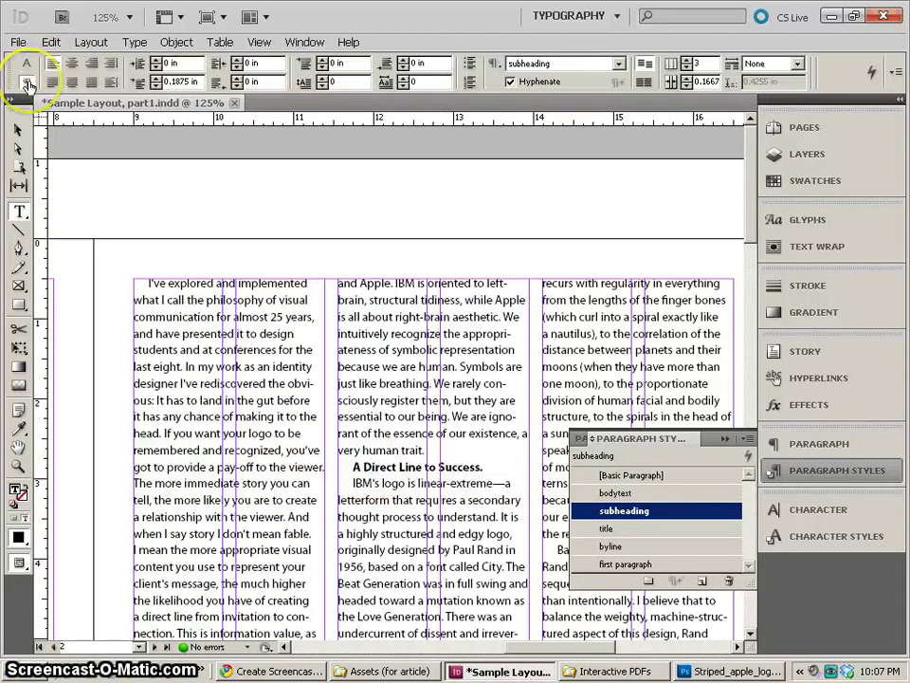
pyautogui.click(158, 86)
pyautogui.click(157, 85)
pyautogui.click(157, 85)
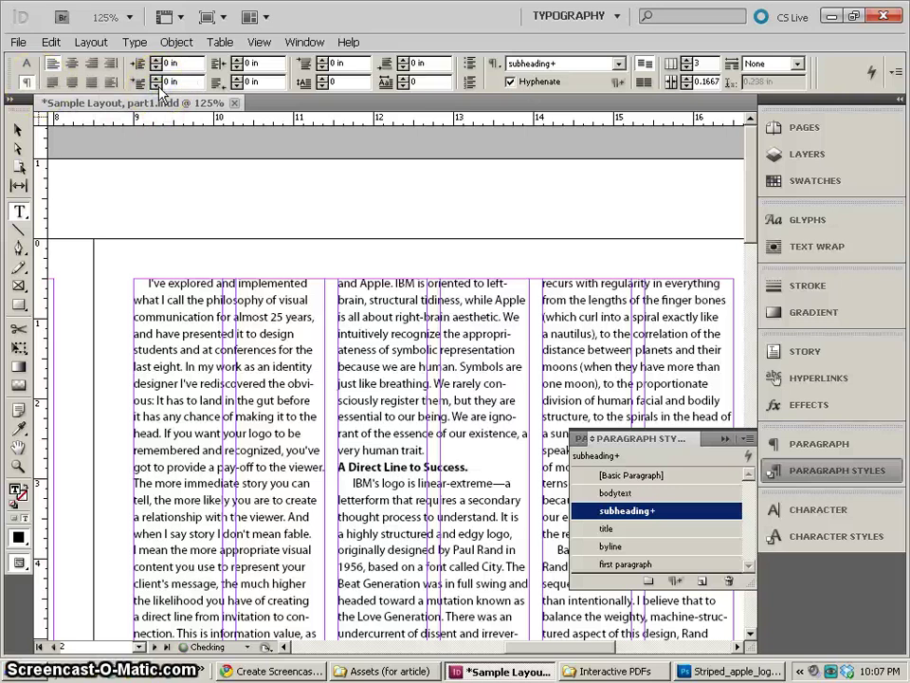
pyautogui.click(157, 85)
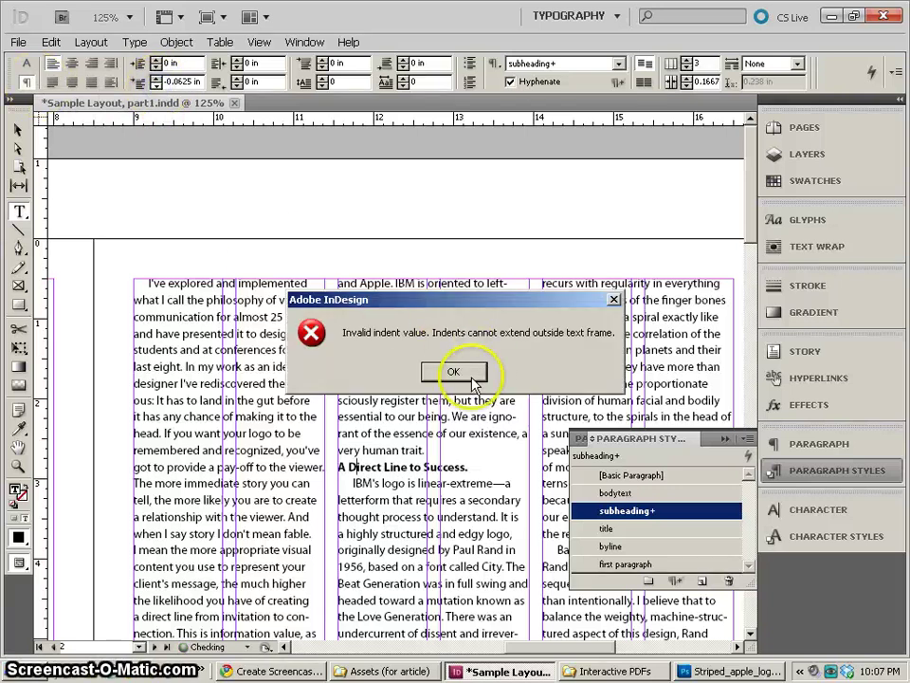
pyautogui.click(456, 372)
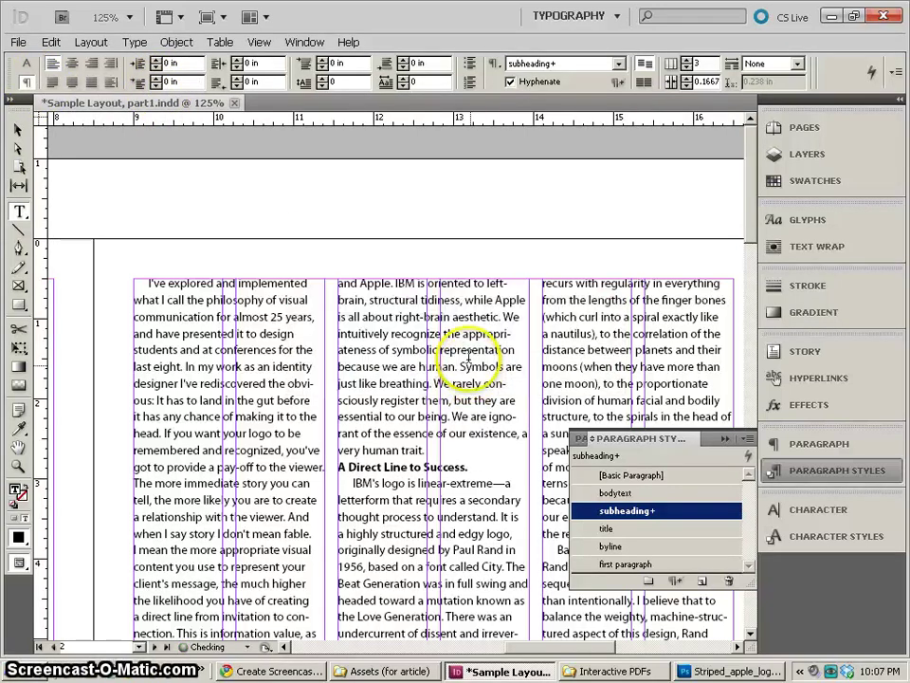
# Give the subheading 0.1875 in space before and 0 in space after
pyautogui.click(323, 60)
pyautogui.click(323, 60)
pyautogui.click(323, 60)
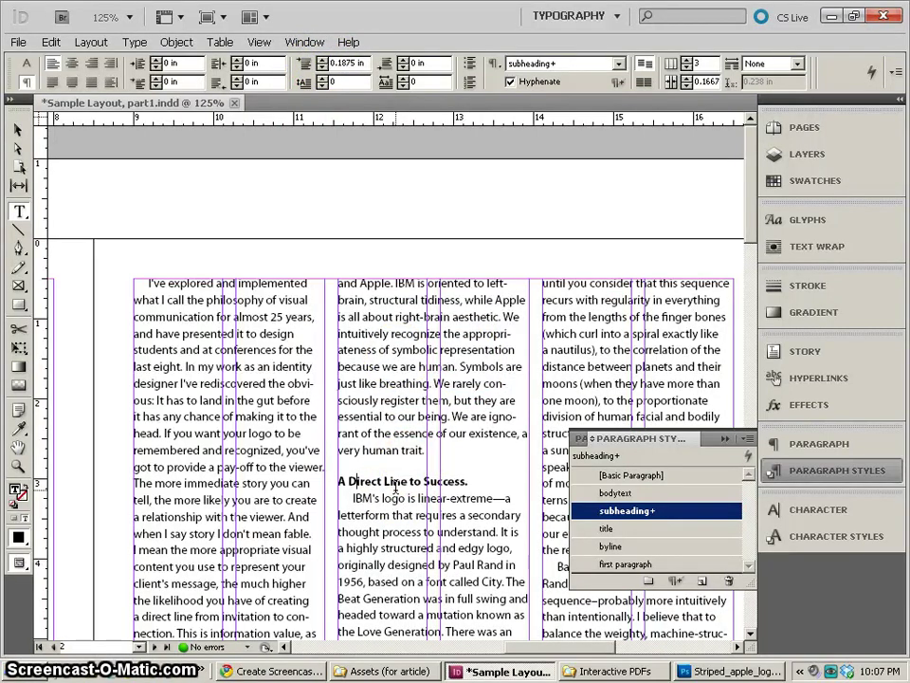
pyautogui.click(402, 60)
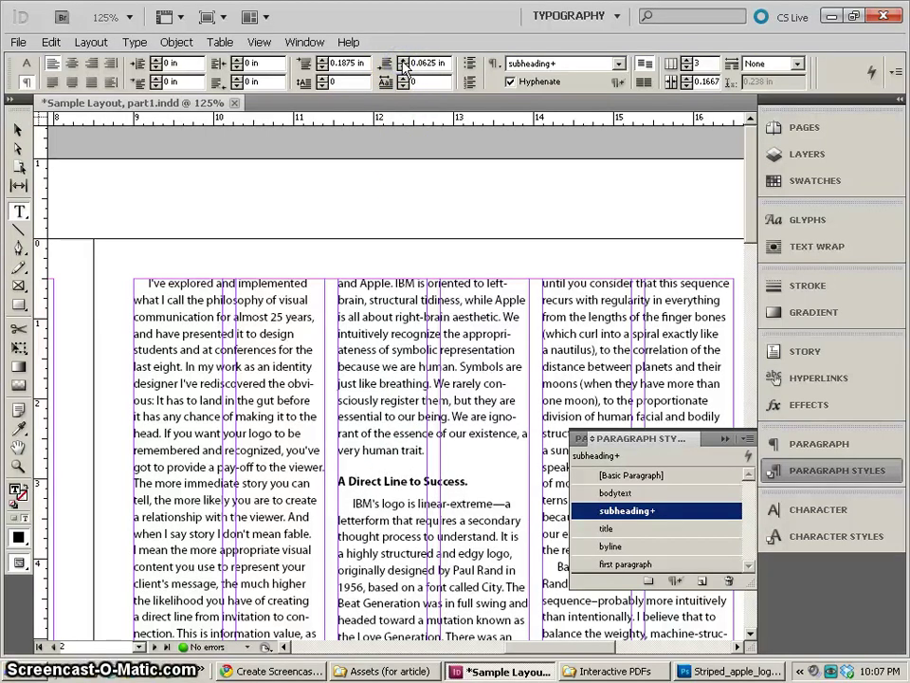
pyautogui.click(402, 66)
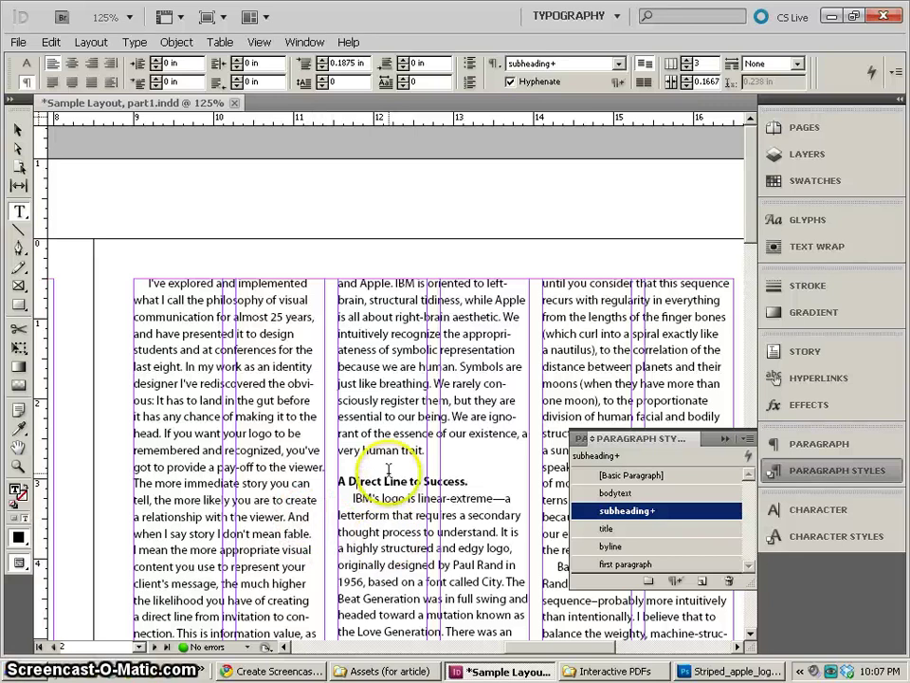
# Redefine the subheading style to match the adjusted heading's spacing
pyautogui.rightClick(647, 512)
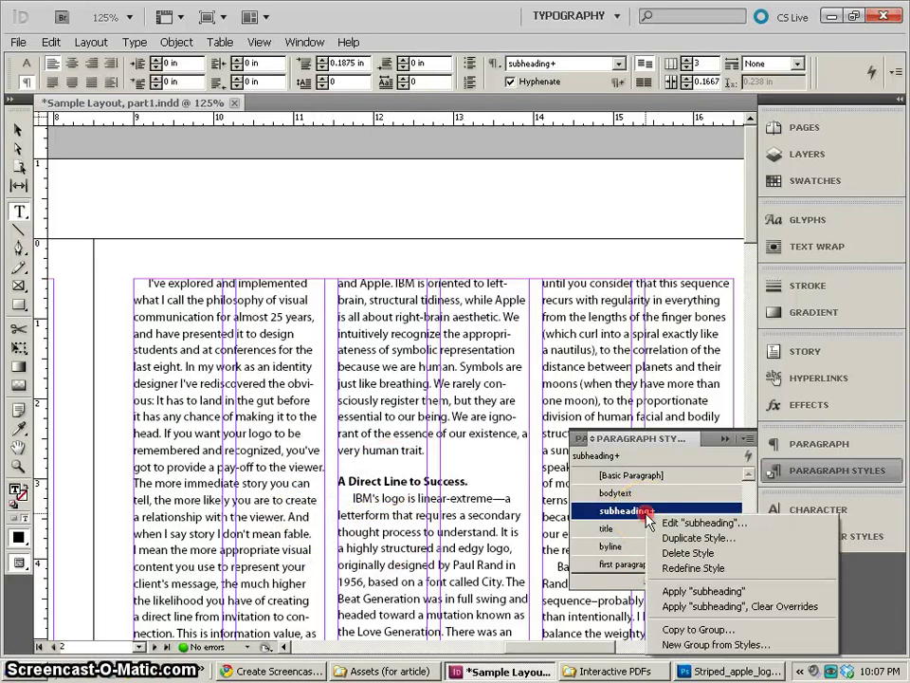
pyautogui.click(672, 568)
pyautogui.click(380, 486)
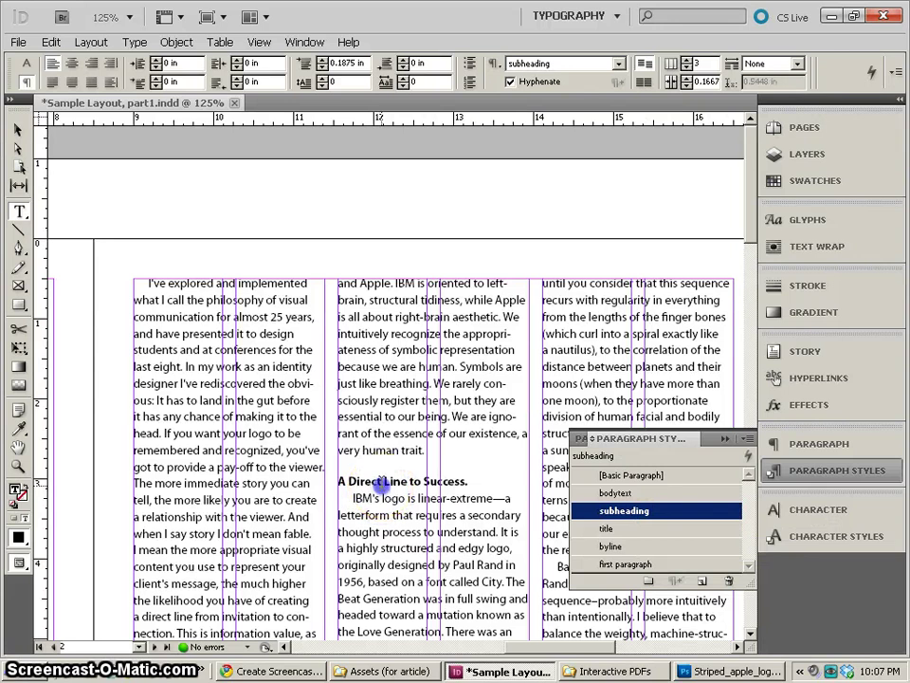
# Select the three-column article frame and open it in the Story Editor
pyautogui.click(16, 130)
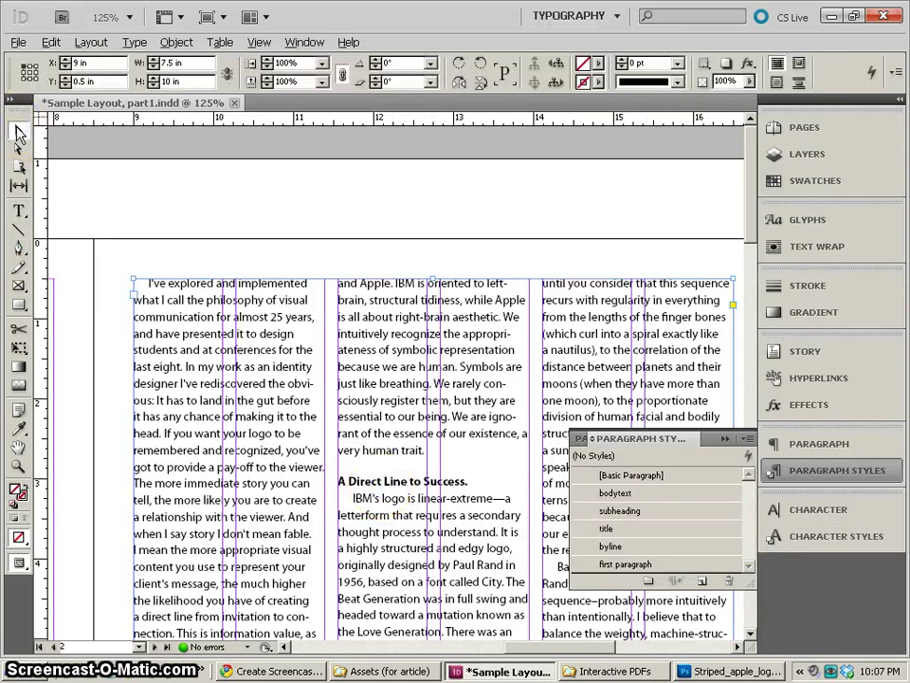
pyautogui.click(441, 485)
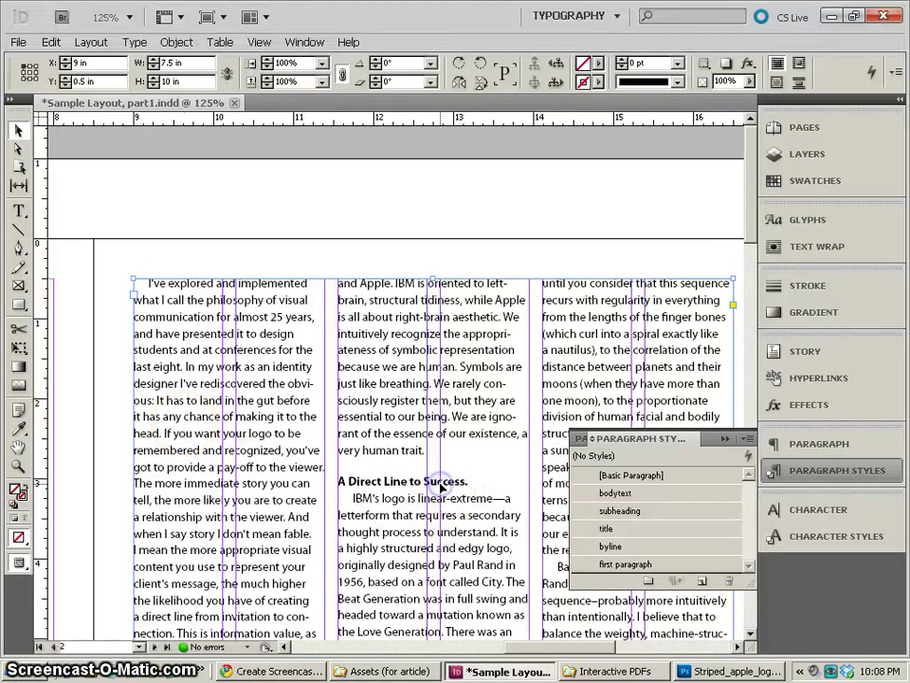
pyautogui.click(47, 41)
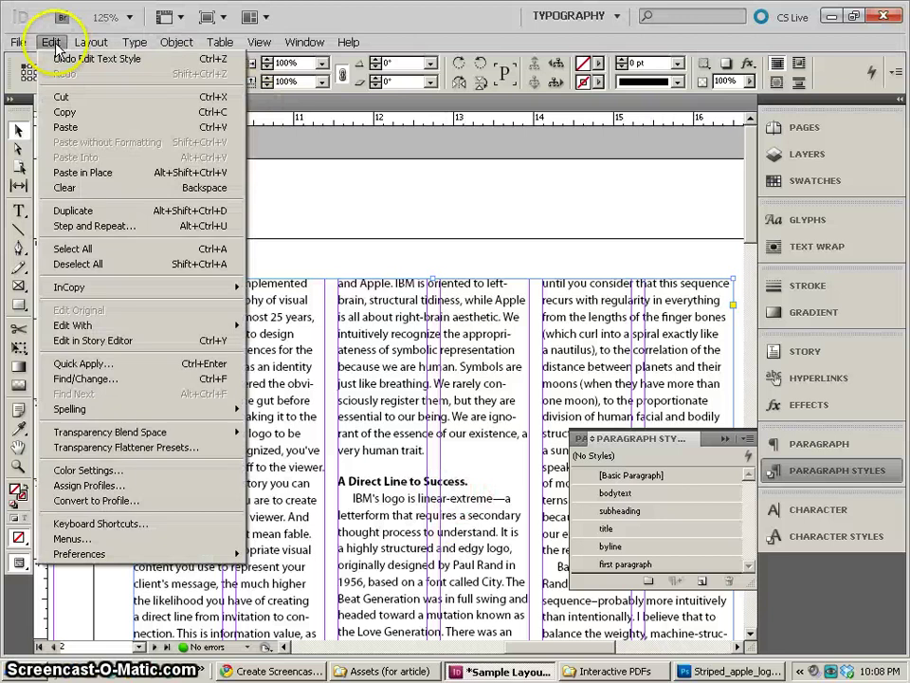
pyautogui.click(76, 339)
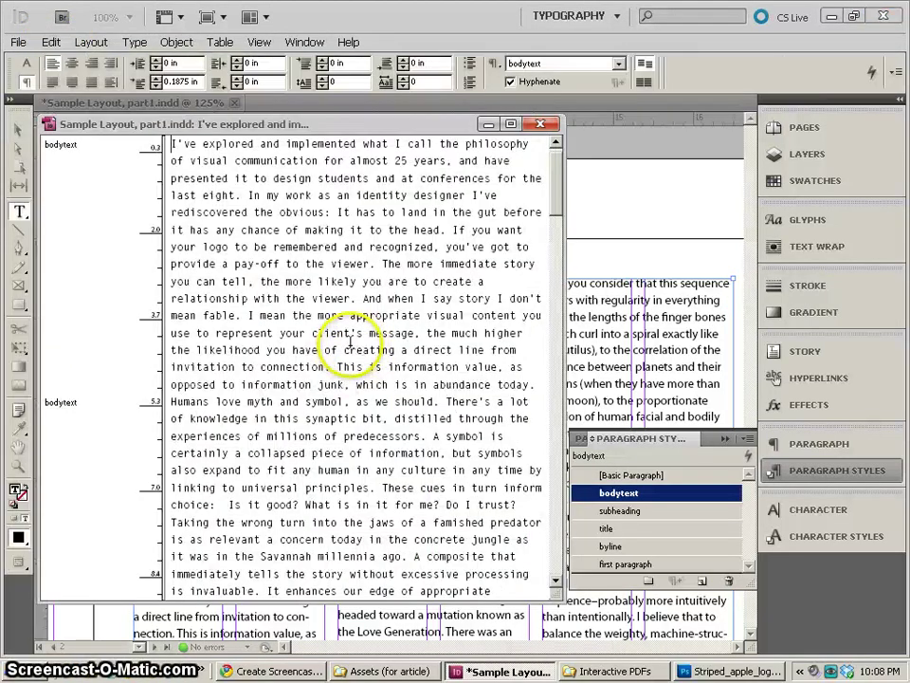
# Check the style on 'A Direct Line to Success.', then apply subheading to 'The Apple of Our Eye.'
pyautogui.scroll(-2, 270, 303)
pyautogui.scroll(-4, 274, 314)
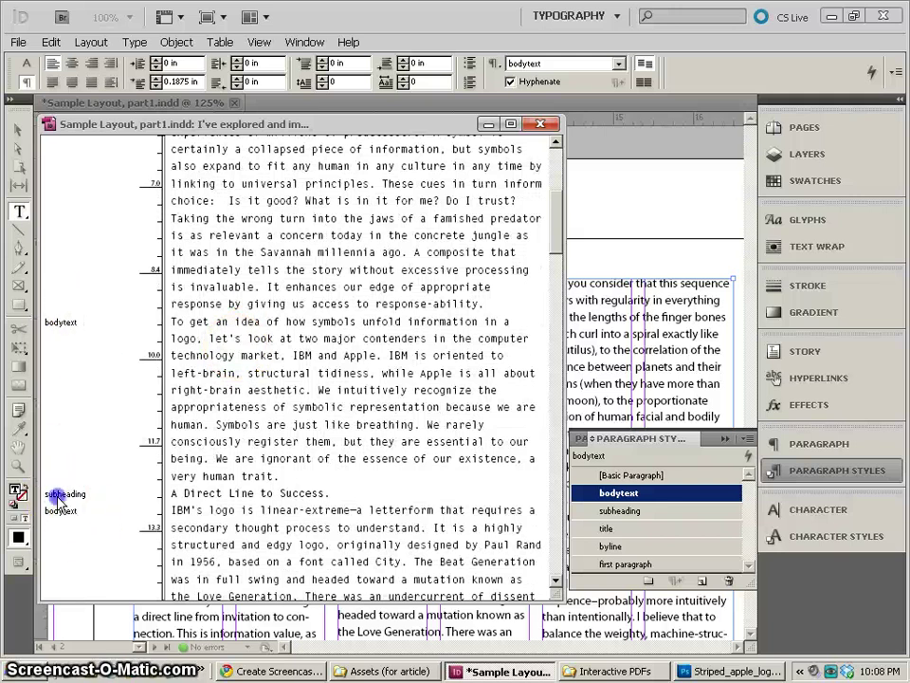
pyautogui.click(71, 494)
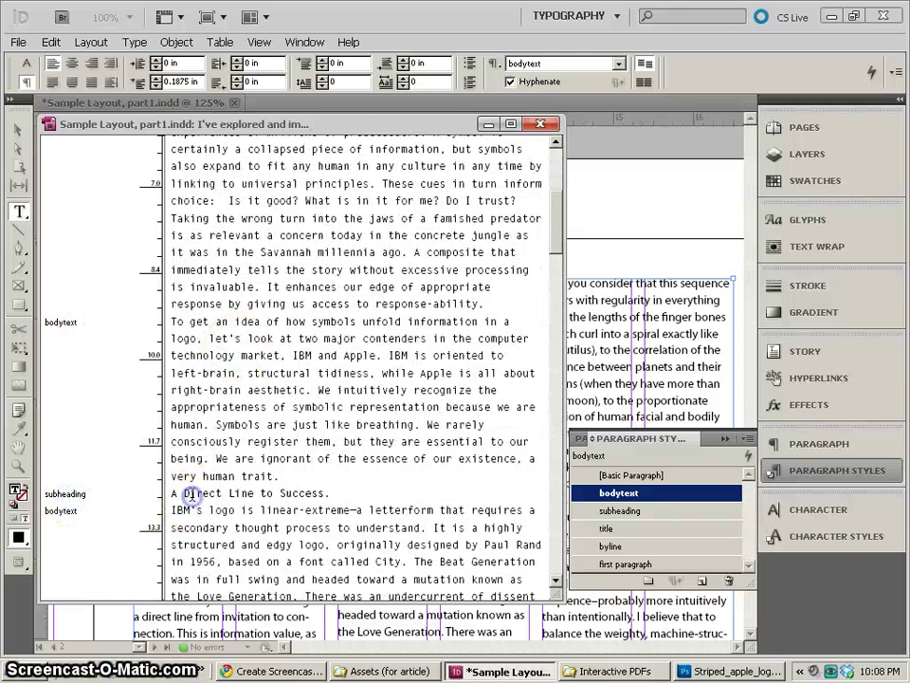
pyautogui.click(187, 494)
pyautogui.scroll(-3, 209, 408)
pyautogui.scroll(-4, 211, 419)
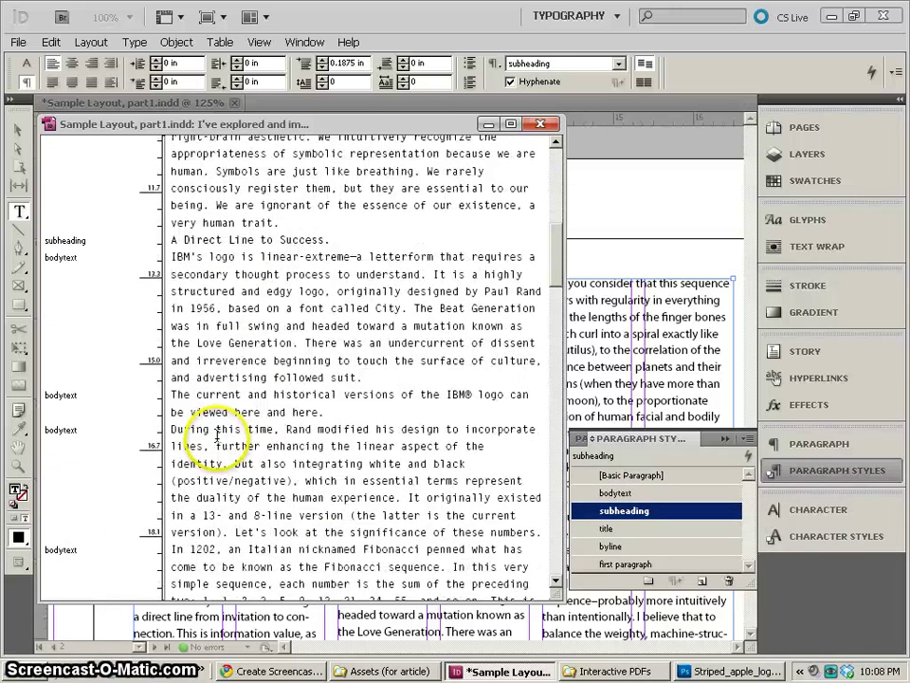
pyautogui.scroll(-6, 275, 425)
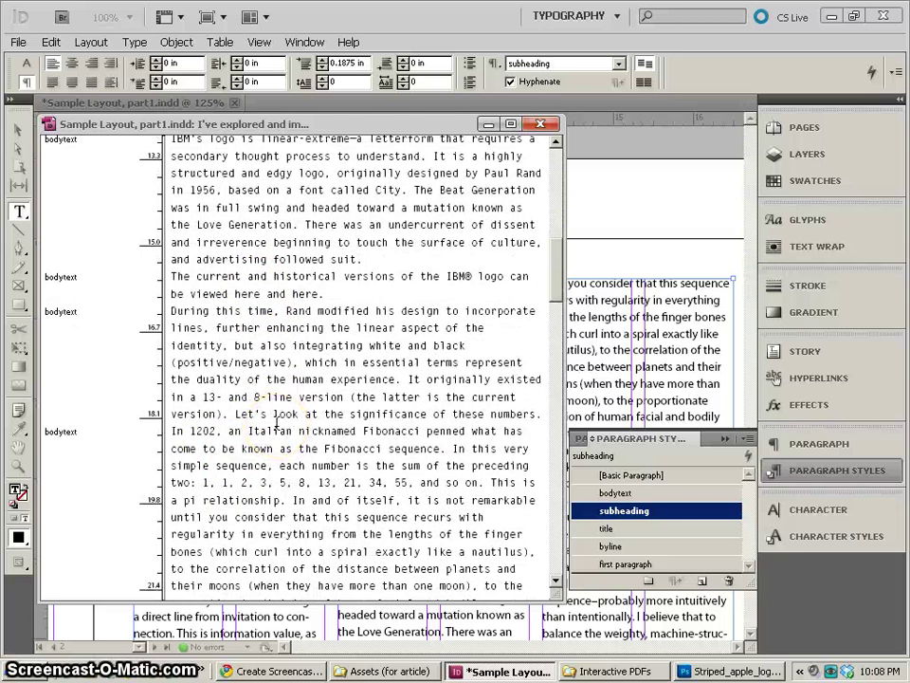
pyautogui.scroll(-6, 278, 428)
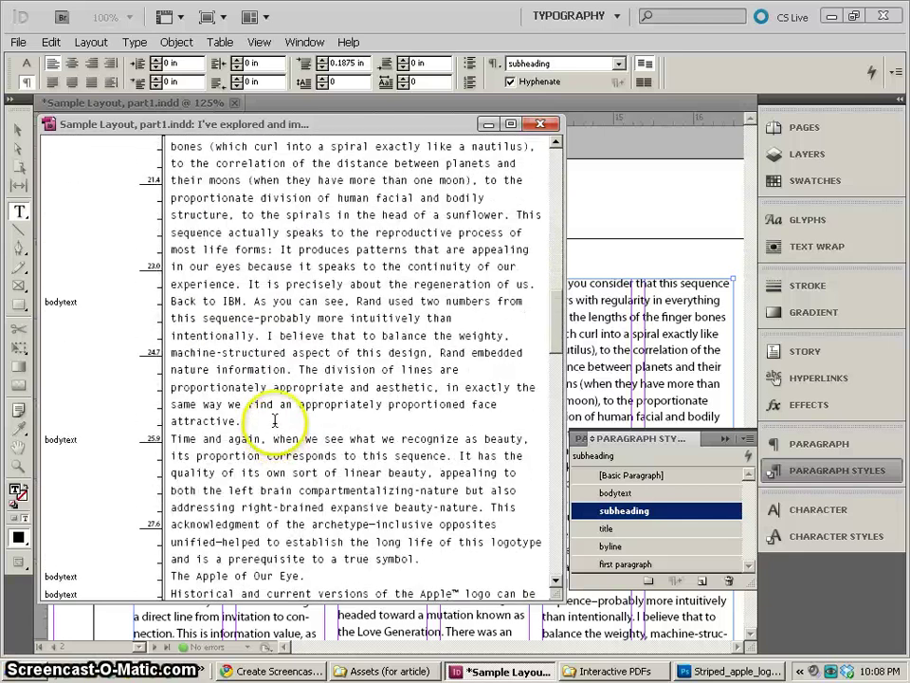
pyautogui.click(200, 403)
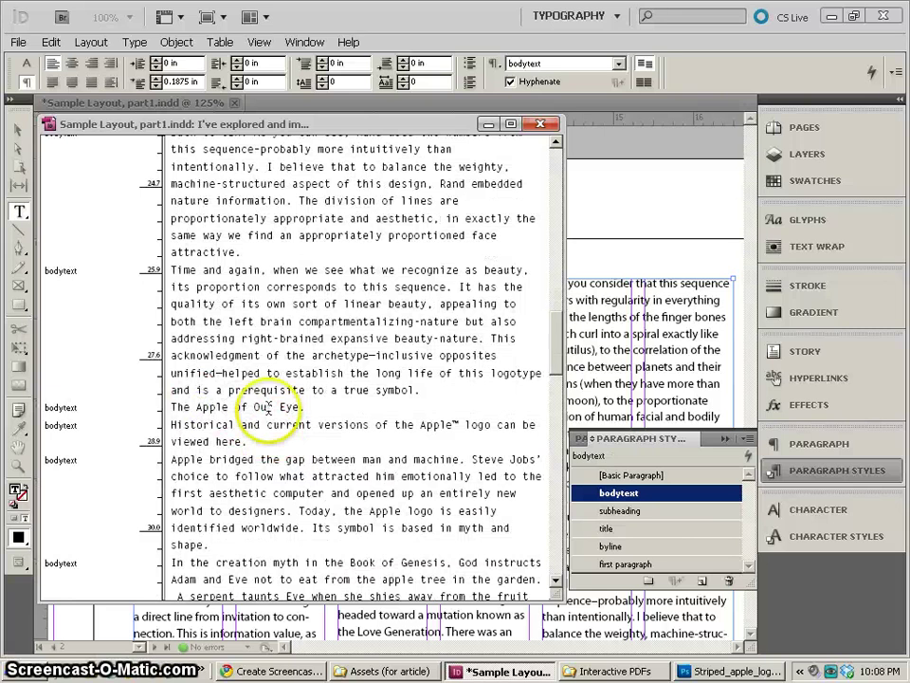
pyautogui.click(625, 513)
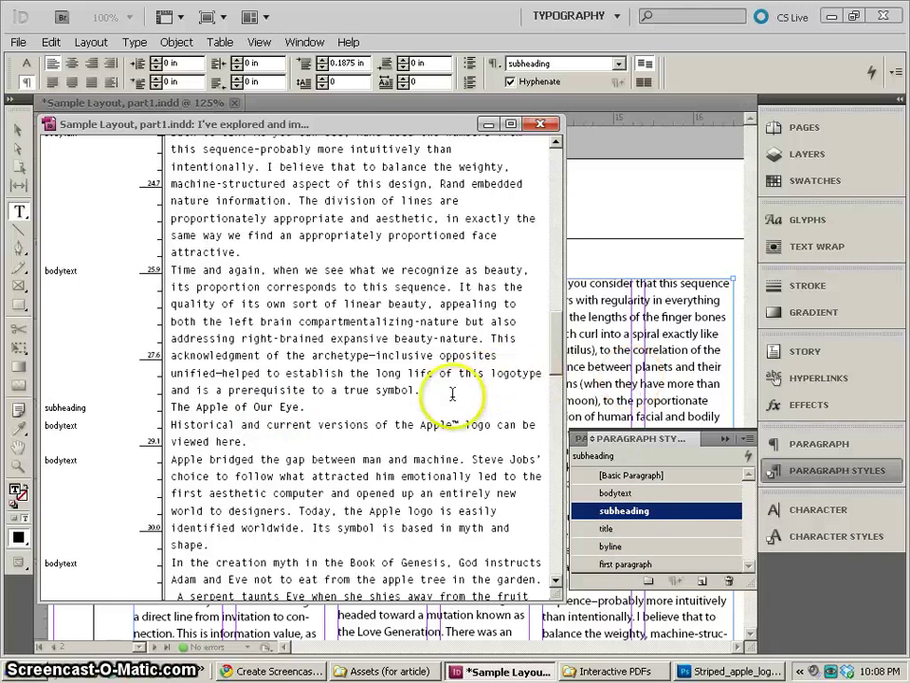
pyautogui.scroll(-5, 452, 393)
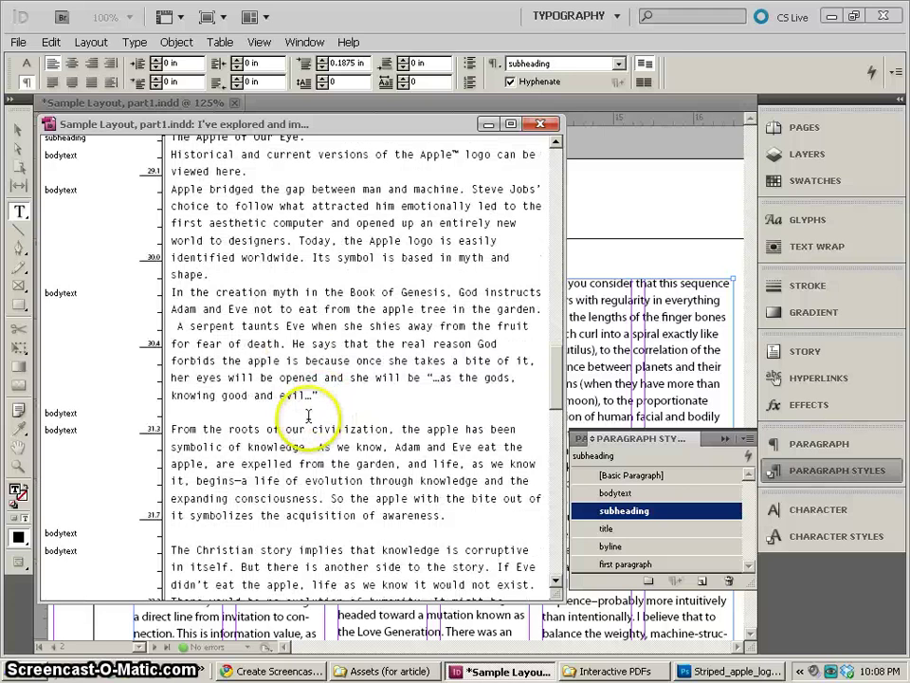
# Delete the blank paragraphs after 'evil', 'awareness.', 'itself.' and 'a momentary glance.'
pyautogui.click(289, 413)
pyautogui.press('BackSpace')
pyautogui.click(217, 515)
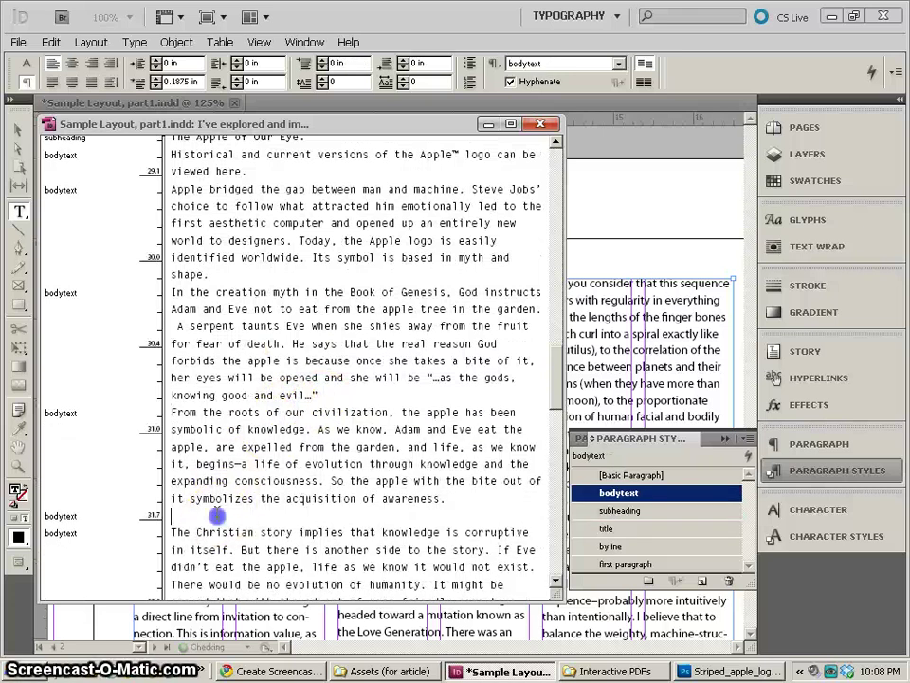
pyautogui.press('BackSpace')
pyautogui.scroll(-3, 217, 479)
pyautogui.click(217, 492)
pyautogui.press('Delete')
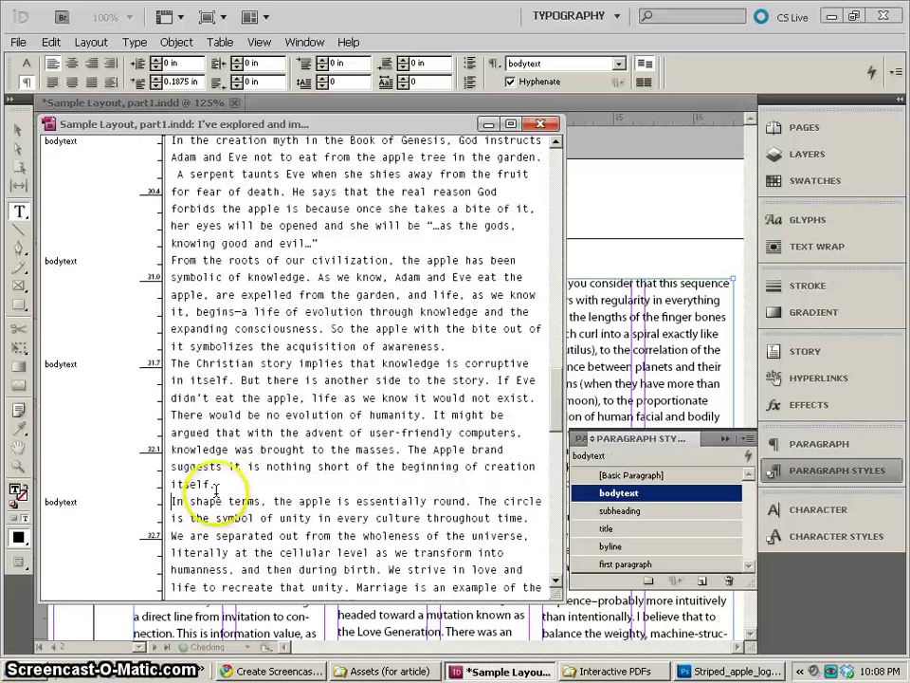
pyautogui.scroll(-6, 226, 484)
pyautogui.click(217, 471)
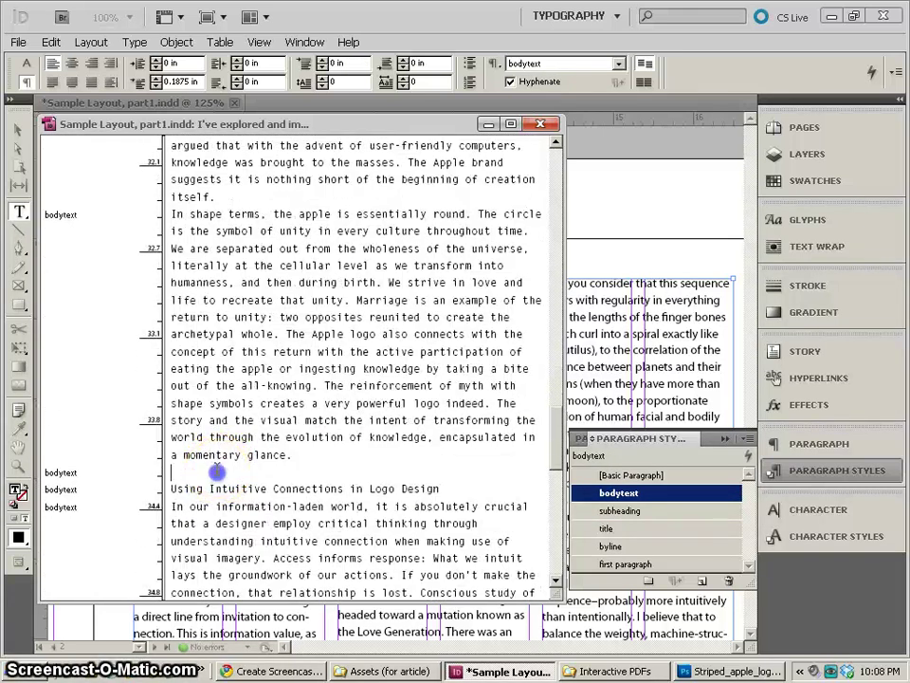
pyautogui.press('BackSpace')
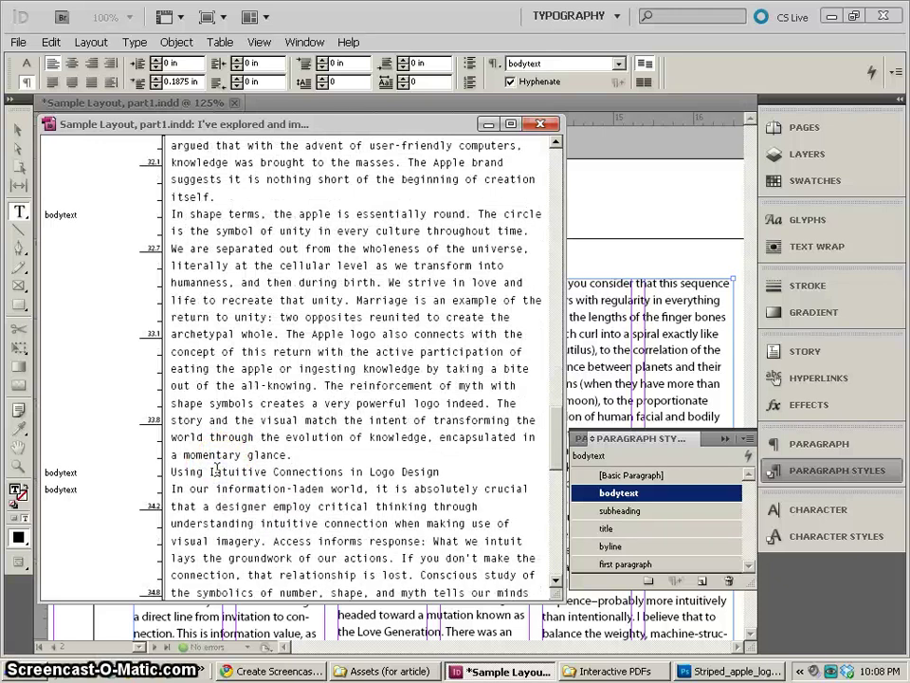
# Apply the subheading style to 'Using Intuitive Connections in Logo Design'
pyautogui.moveTo(176, 471); pyautogui.dragTo(427, 471)
pyautogui.click(612, 510)
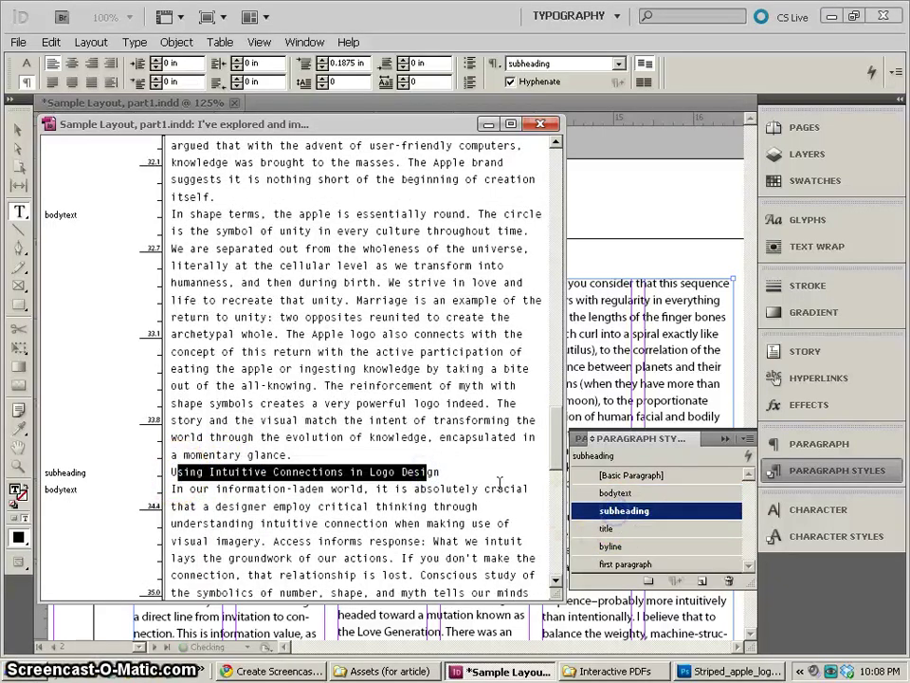
pyautogui.click(229, 417)
# Delete the empty paragraph after 'to be learned.' and review the rest of the story
pyautogui.scroll(-5, 237, 417)
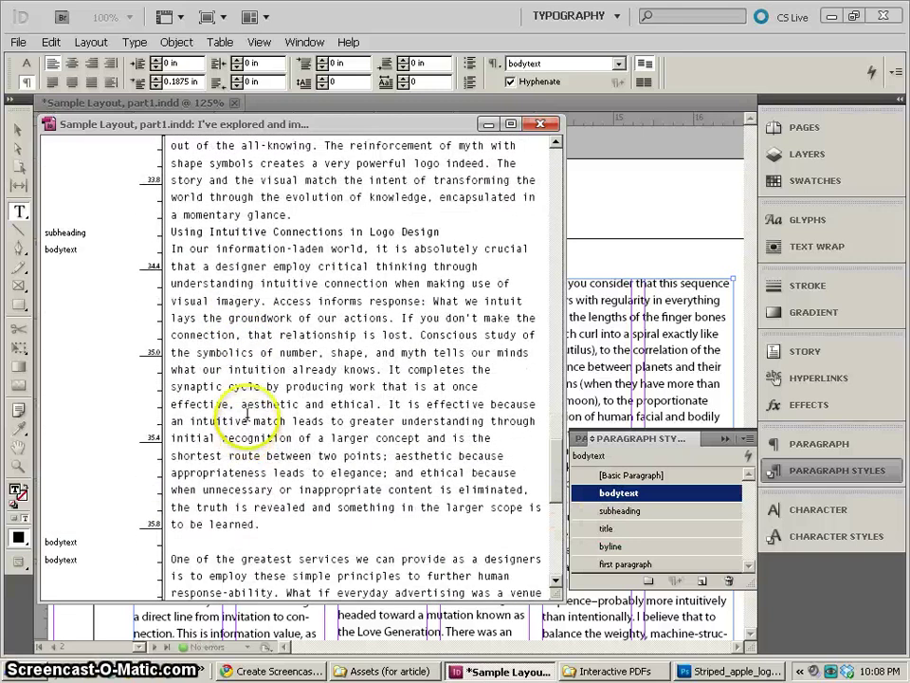
pyautogui.scroll(-2, 244, 508)
pyautogui.click(239, 531)
pyautogui.press('BackSpace')
pyautogui.scroll(-3, 239, 512)
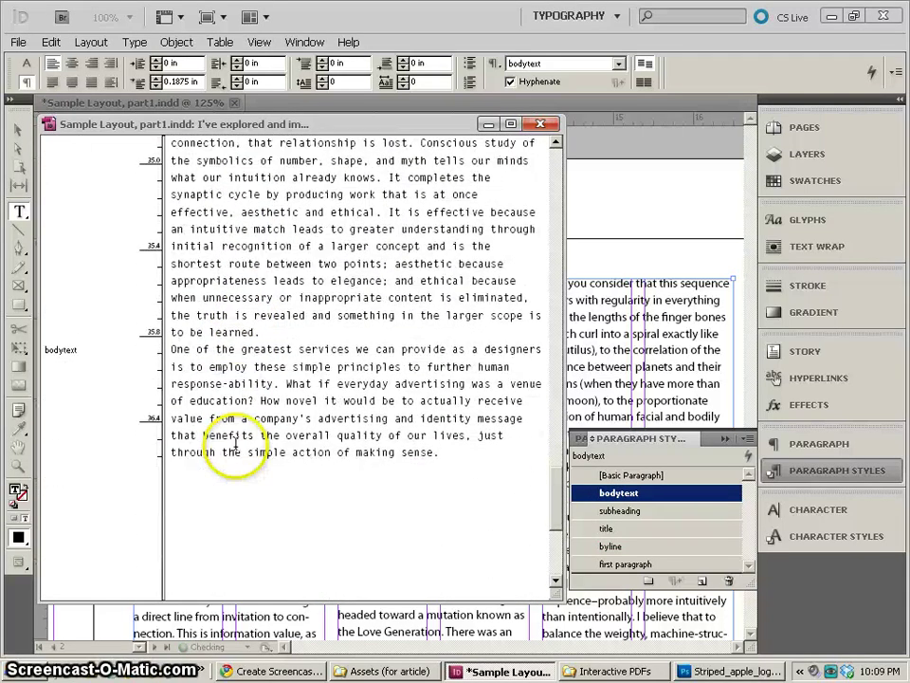
pyautogui.scroll(-1, 235, 444)
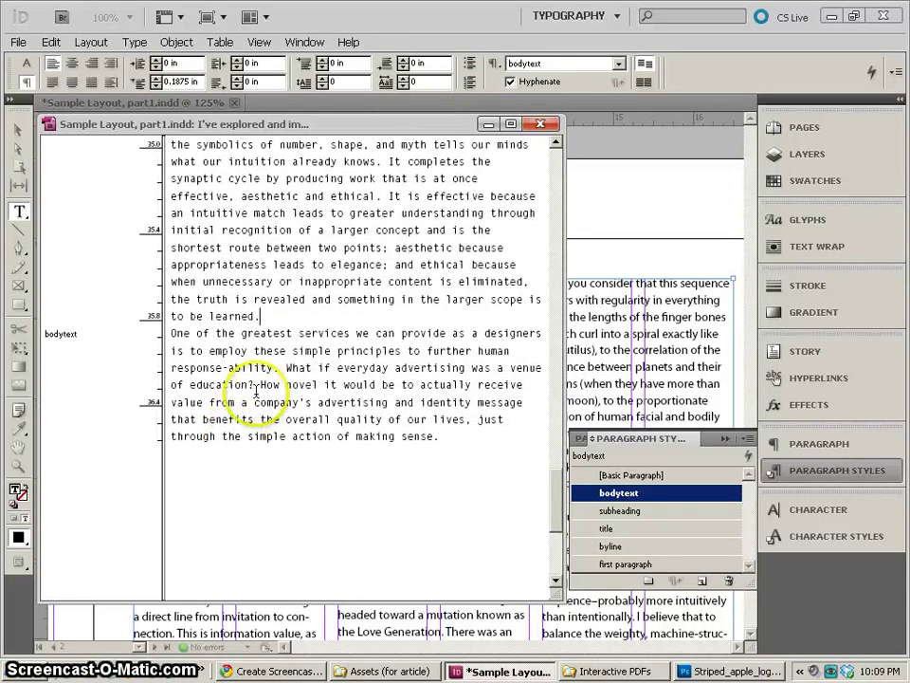
pyautogui.scroll(6, 241, 379)
pyautogui.scroll(8, 229, 290)
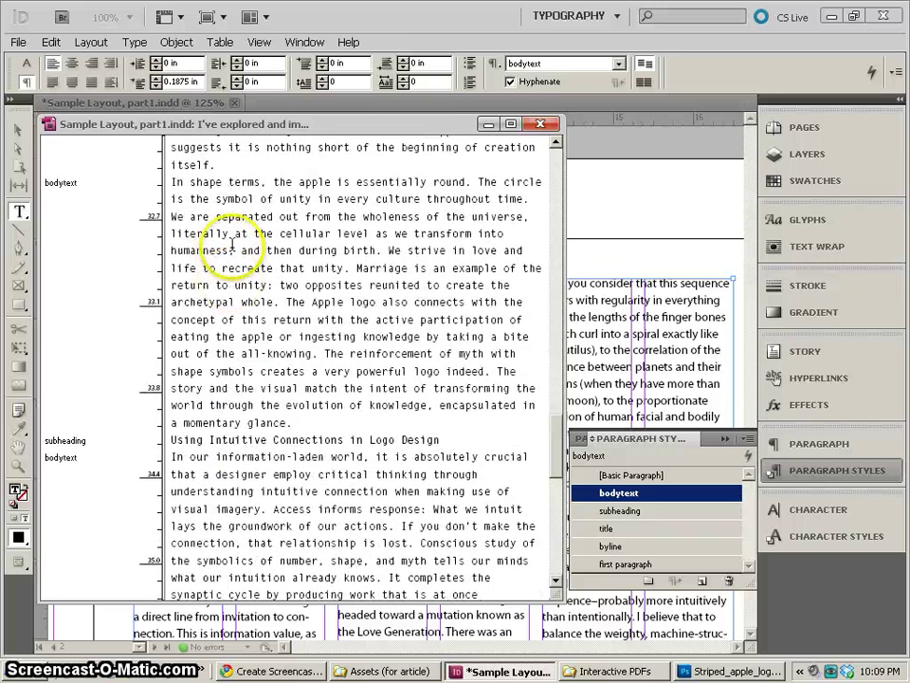
pyautogui.scroll(2, 275, 285)
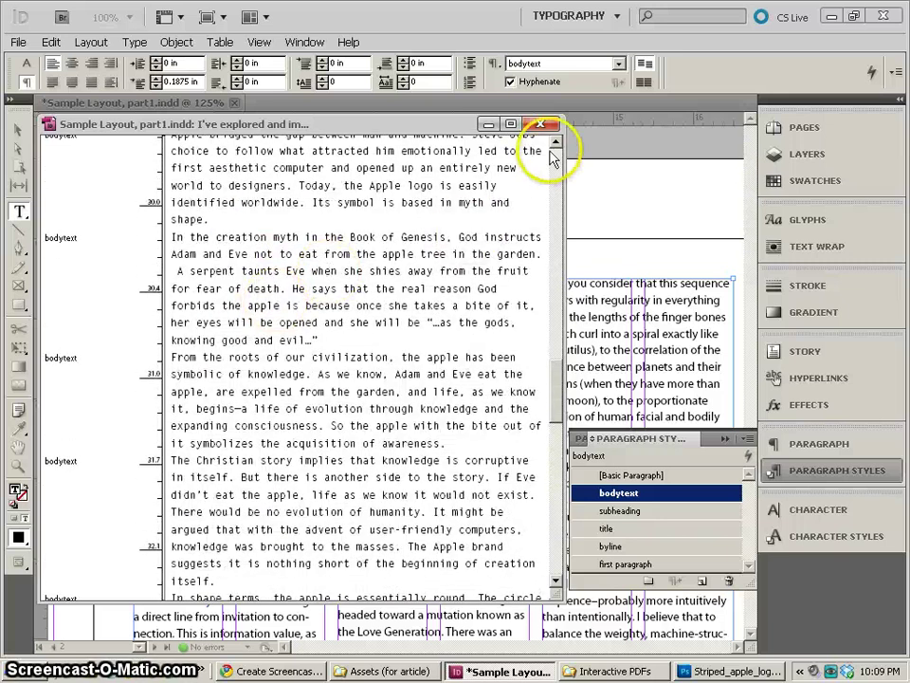
# Close the Story Editor and start editing text in the About the Author box
pyautogui.click(541, 124)
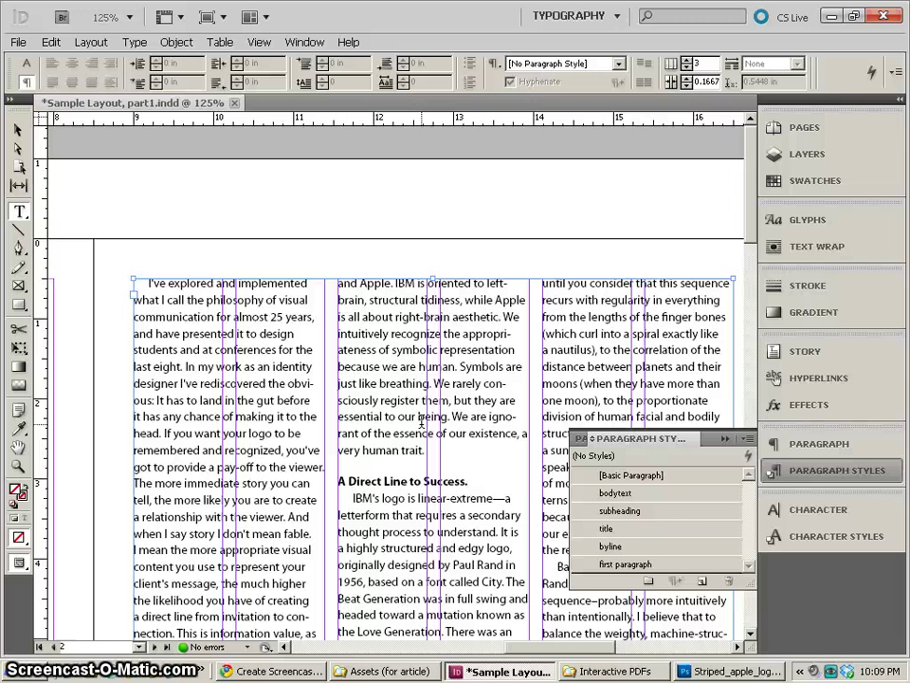
pyautogui.scroll(-12, 422, 421)
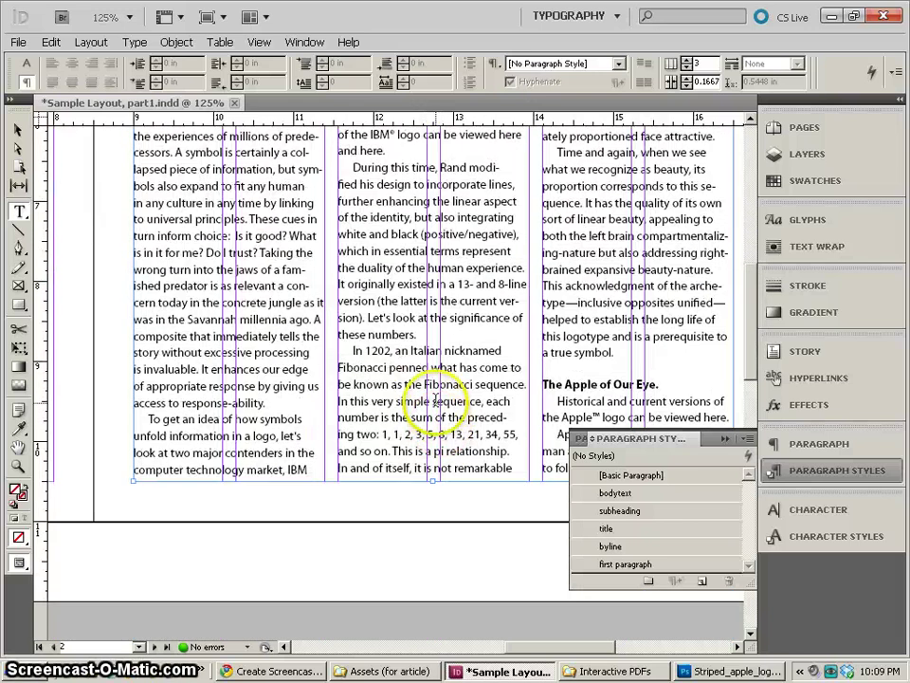
pyautogui.scroll(-10, 434, 397)
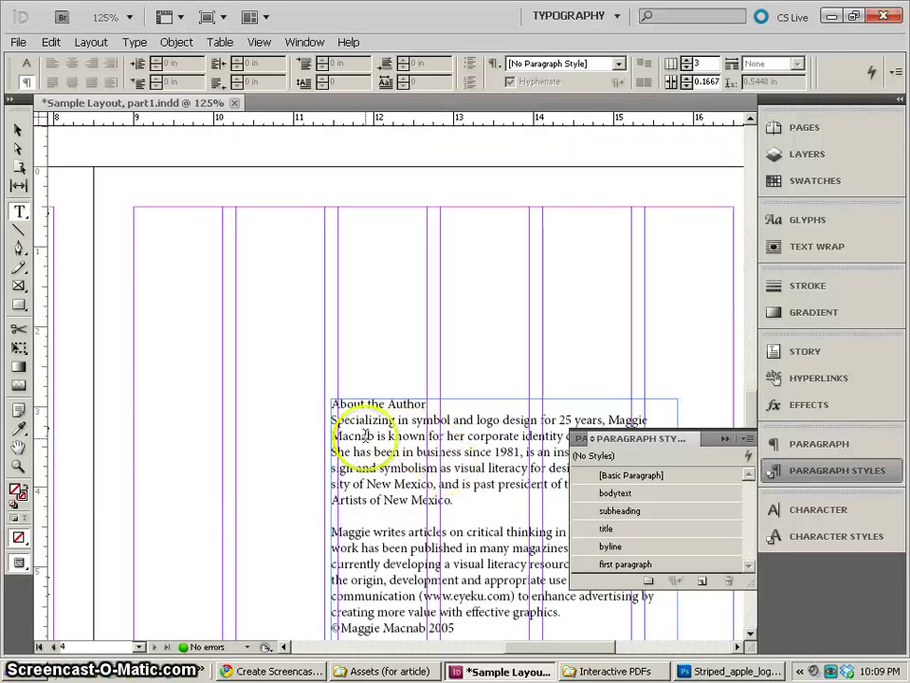
pyautogui.click(17, 131)
pyautogui.moveTo(379, 399); pyautogui.dragTo(580, 190)
pyautogui.doubleClick(476, 200)
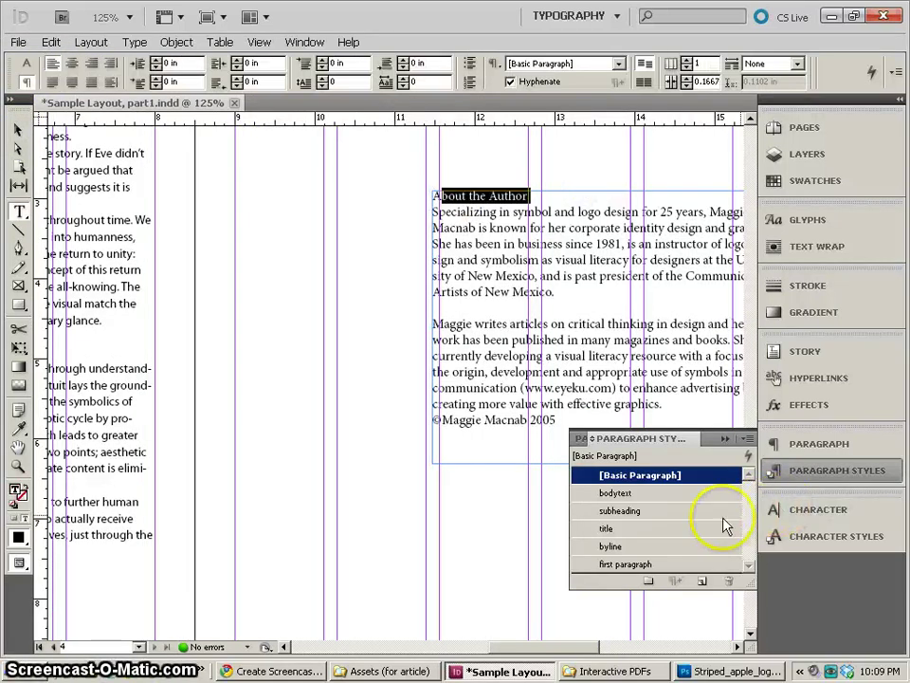
# Apply subheading to 'About the Author' and bodytext to the biography paragraphs
pyautogui.click(620, 510)
pyautogui.moveTo(491, 258); pyautogui.dragTo(536, 388)
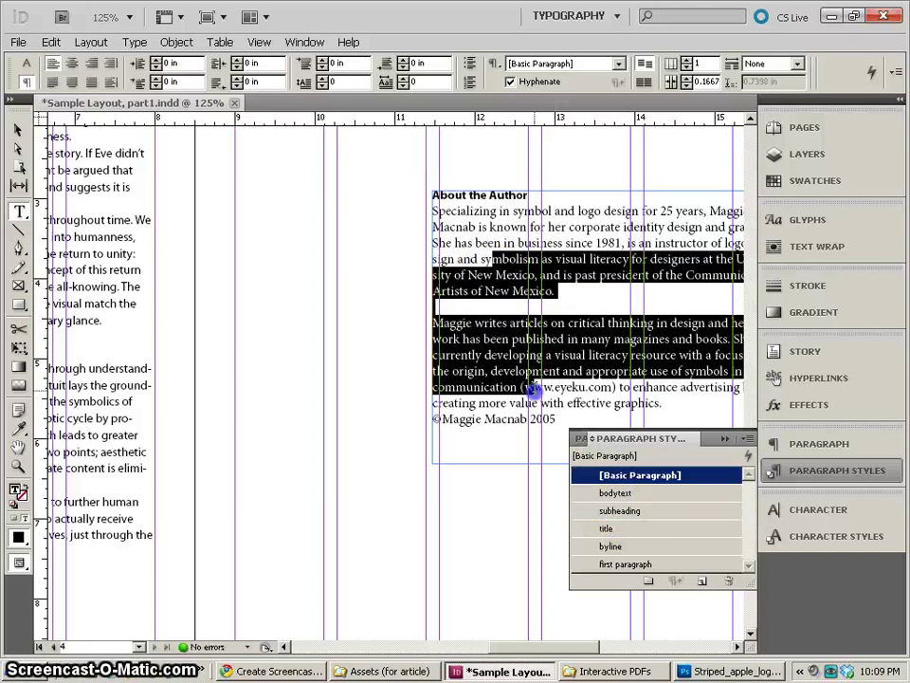
pyautogui.click(614, 492)
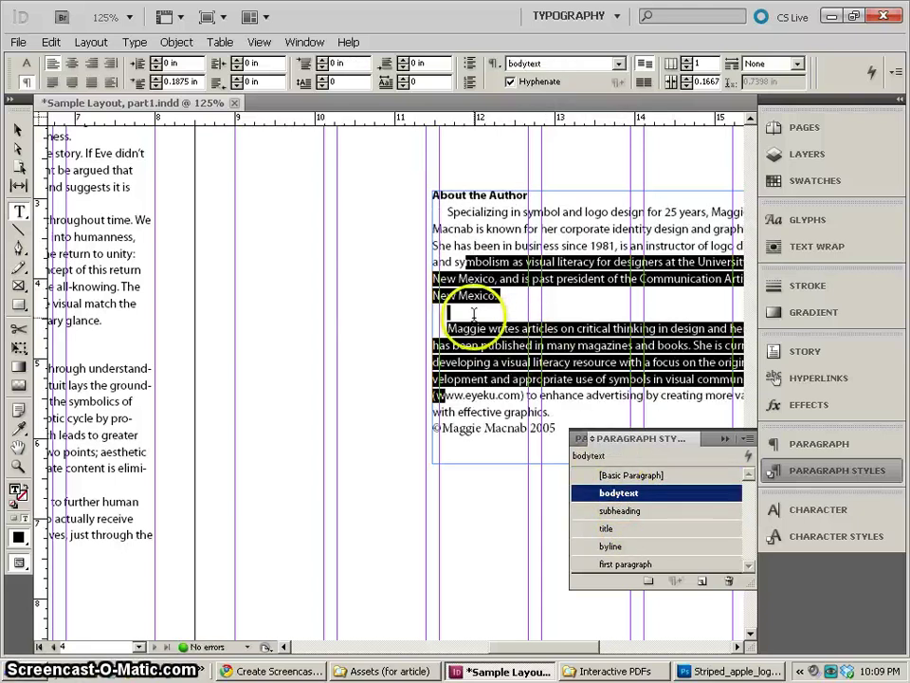
# Remove the blank line between the biography paragraphs and select the copyright line
pyautogui.click(472, 312)
pyautogui.press('BackSpace')
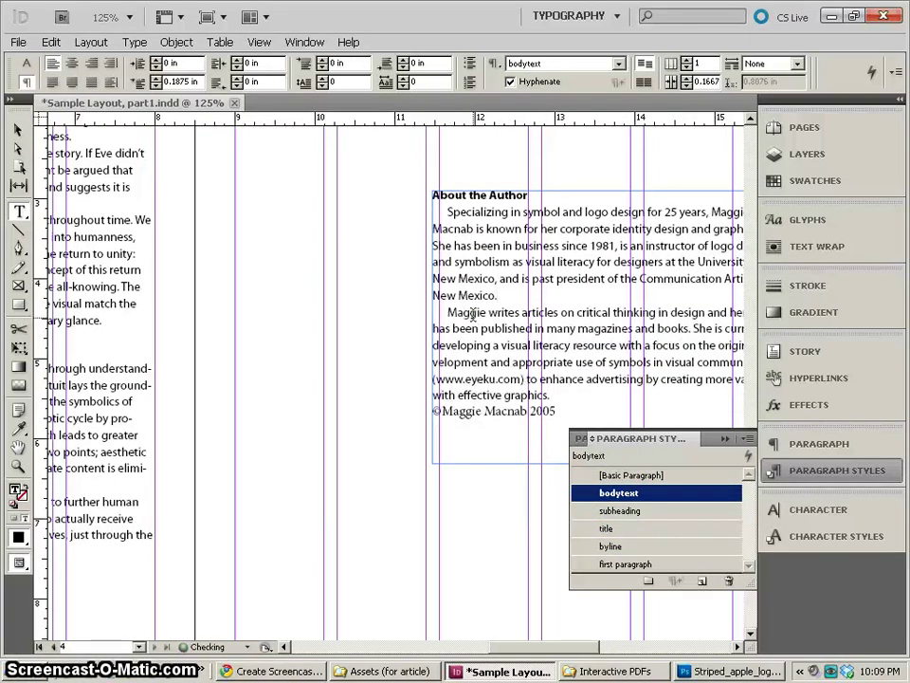
pyautogui.moveTo(558, 412); pyautogui.dragTo(414, 417)
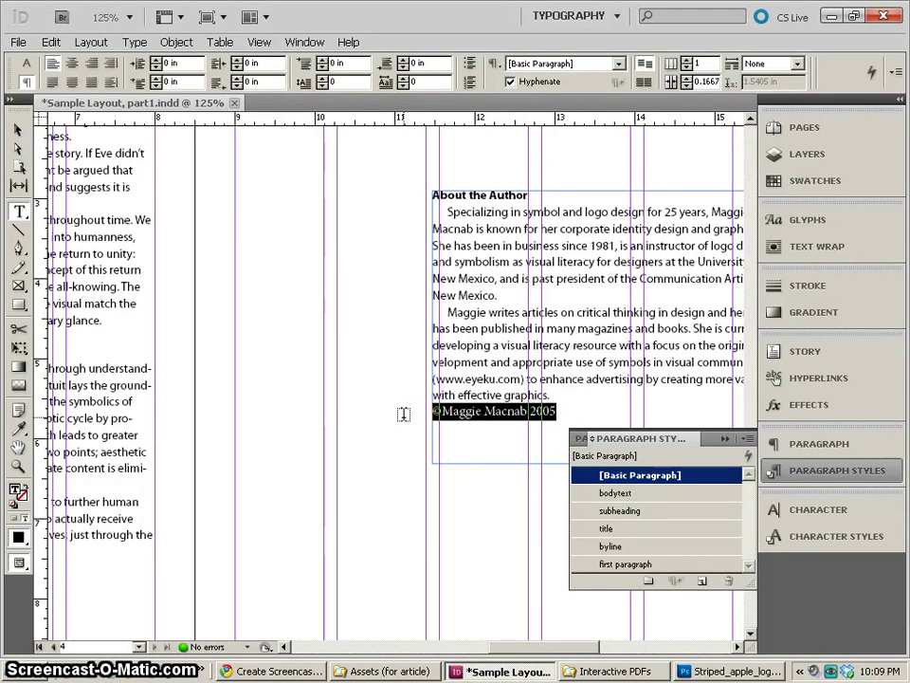
# Make the copyright line 9 pt Medium Italic and create a new paragraph style from it
pyautogui.click(26, 62)
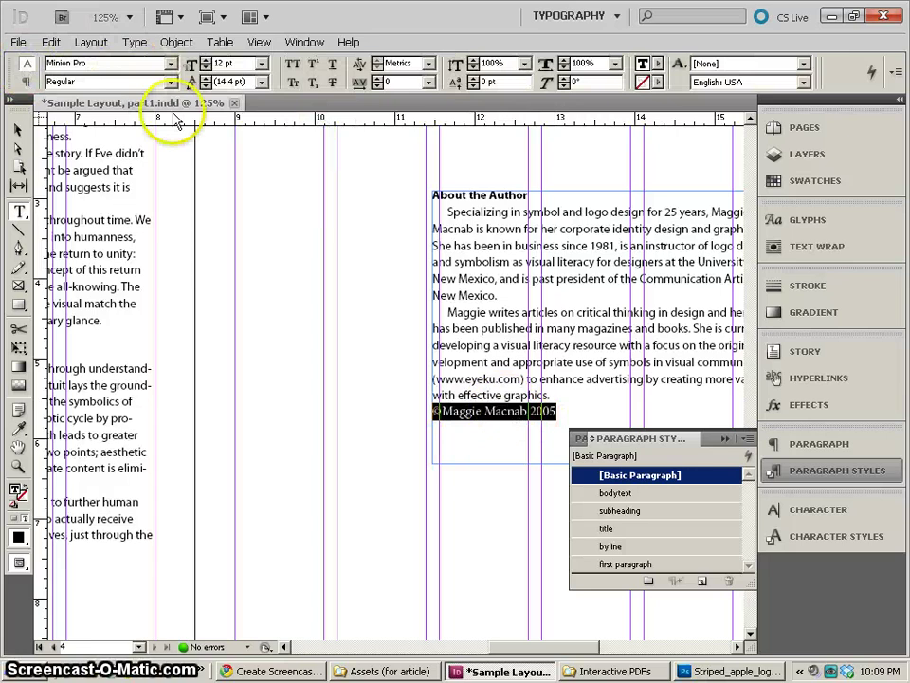
pyautogui.click(205, 69)
pyautogui.click(206, 69)
pyautogui.click(207, 71)
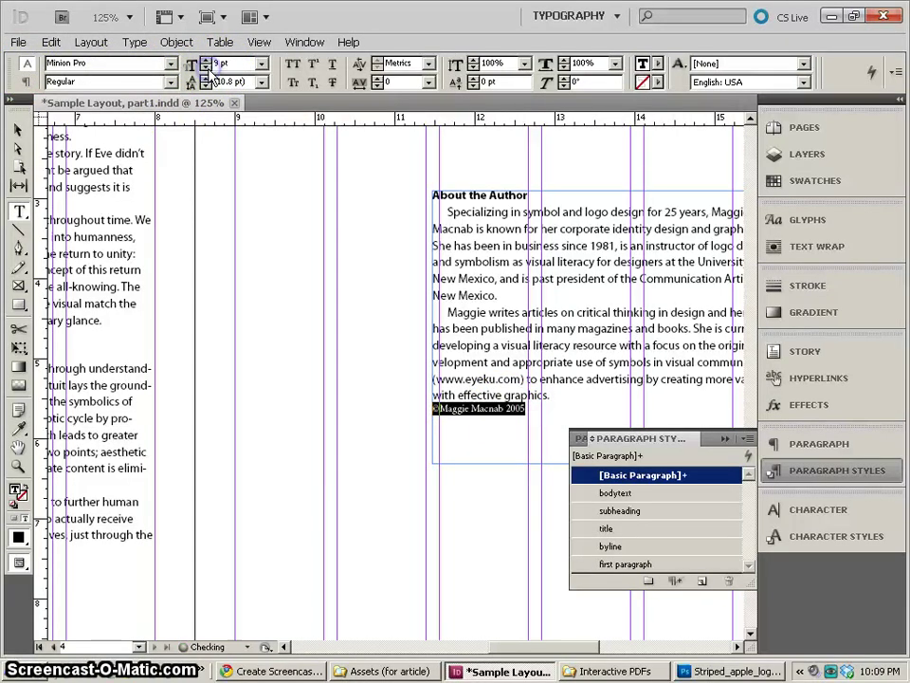
pyautogui.click(168, 81)
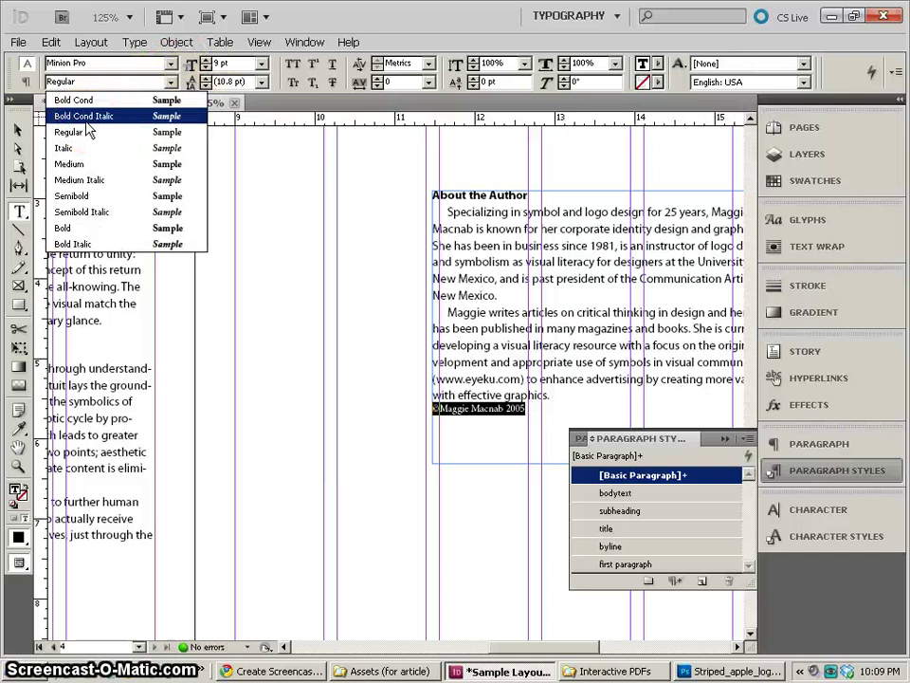
pyautogui.click(95, 179)
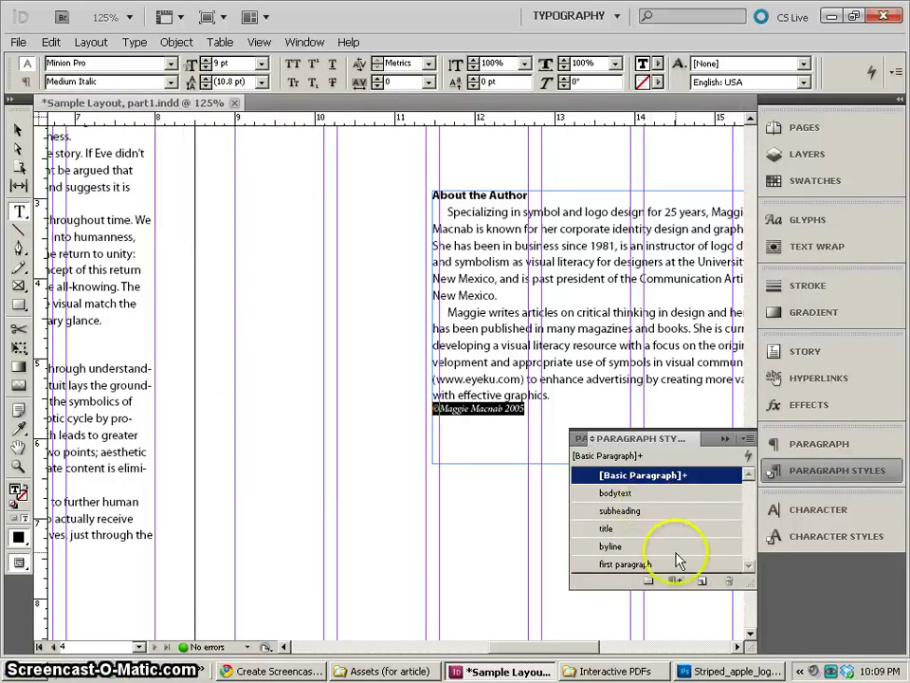
pyautogui.click(702, 581)
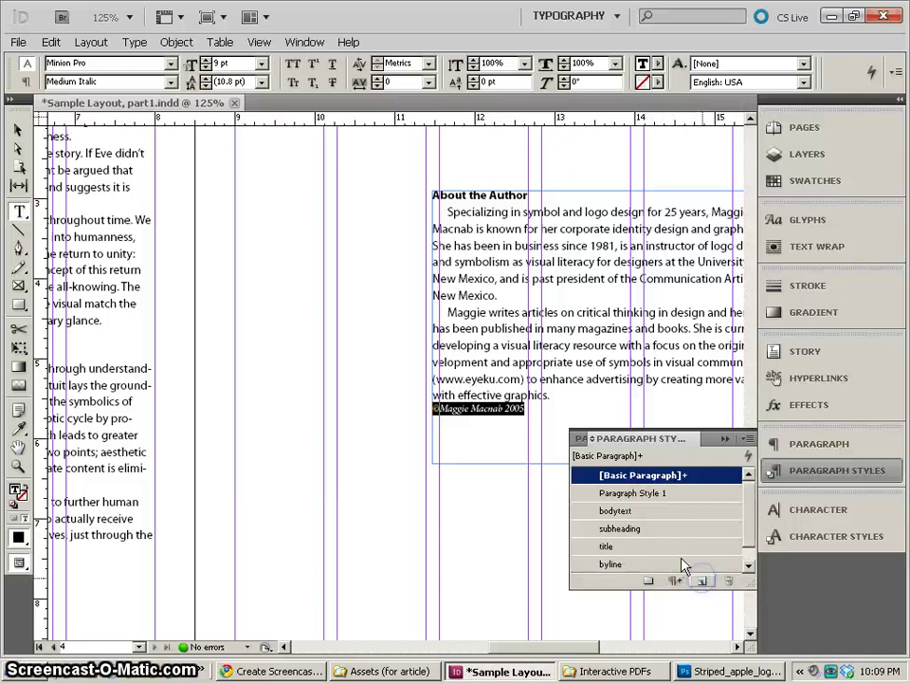
pyautogui.doubleClick(656, 494)
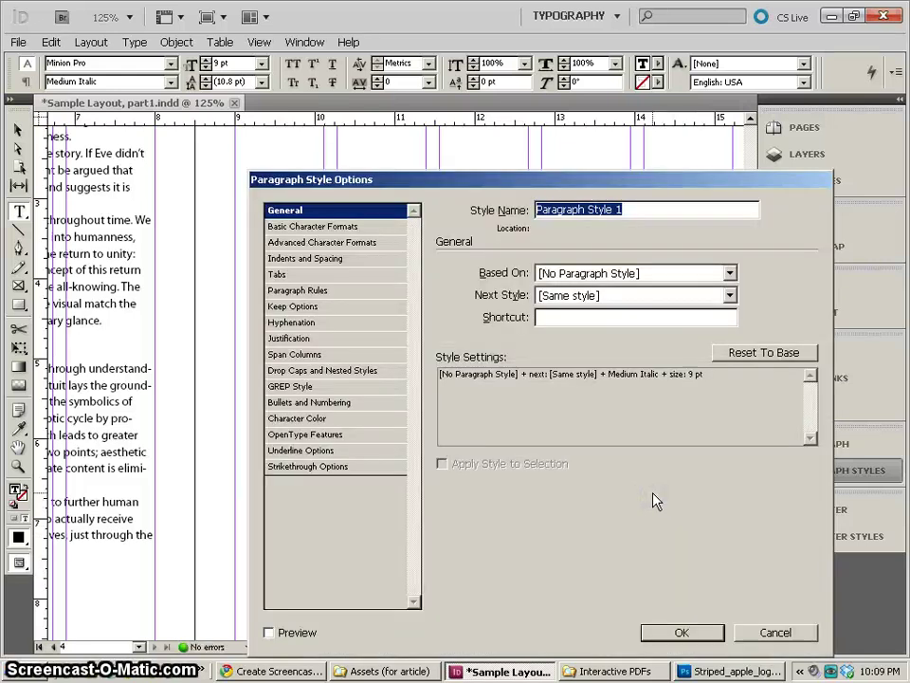
# Name the new paragraph style 'copyright'
pyautogui.write('copyright')
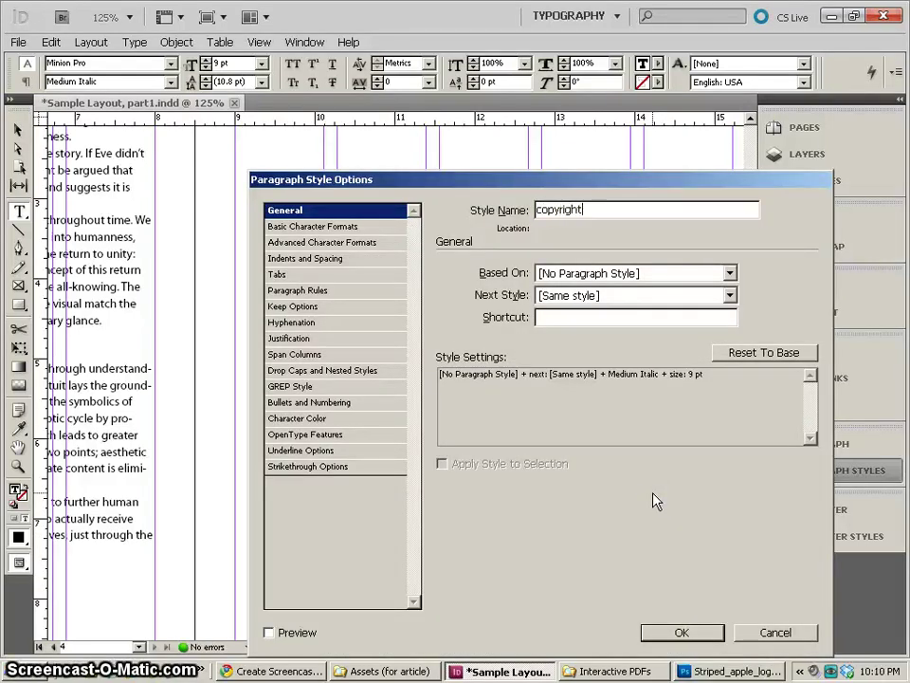
pyautogui.press('Return')
pyautogui.click(474, 423)
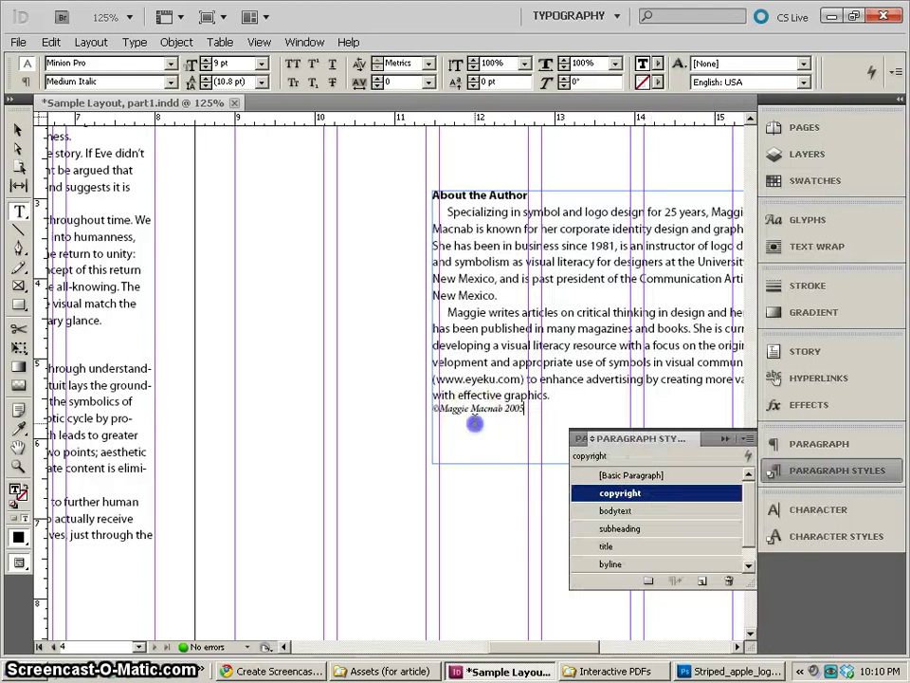
pyautogui.click(503, 414)
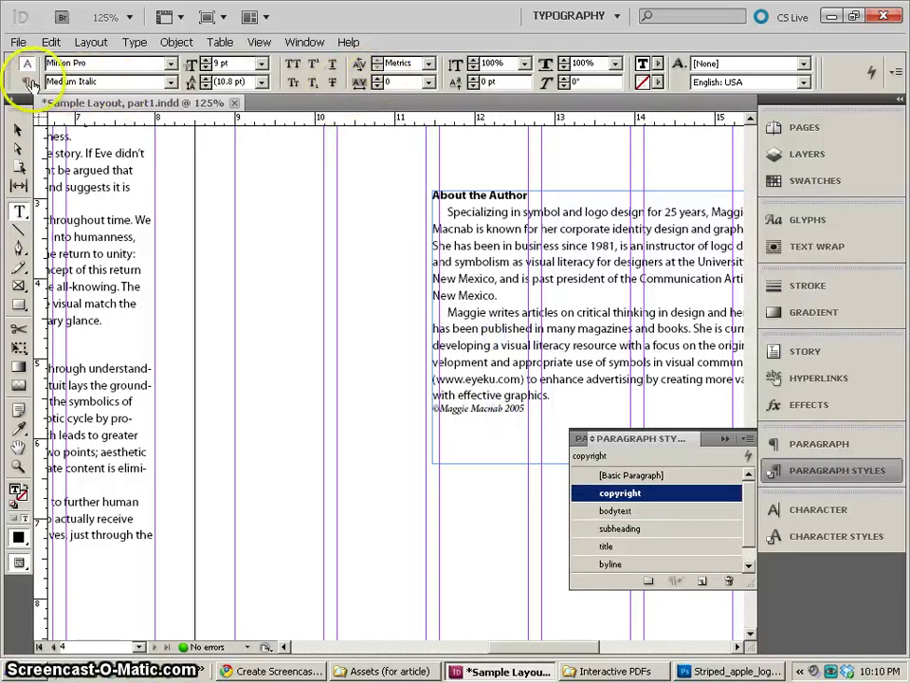
# Give the copyright line 0.1875 in space before and select the whole line
pyautogui.click(26, 82)
pyautogui.click(323, 61)
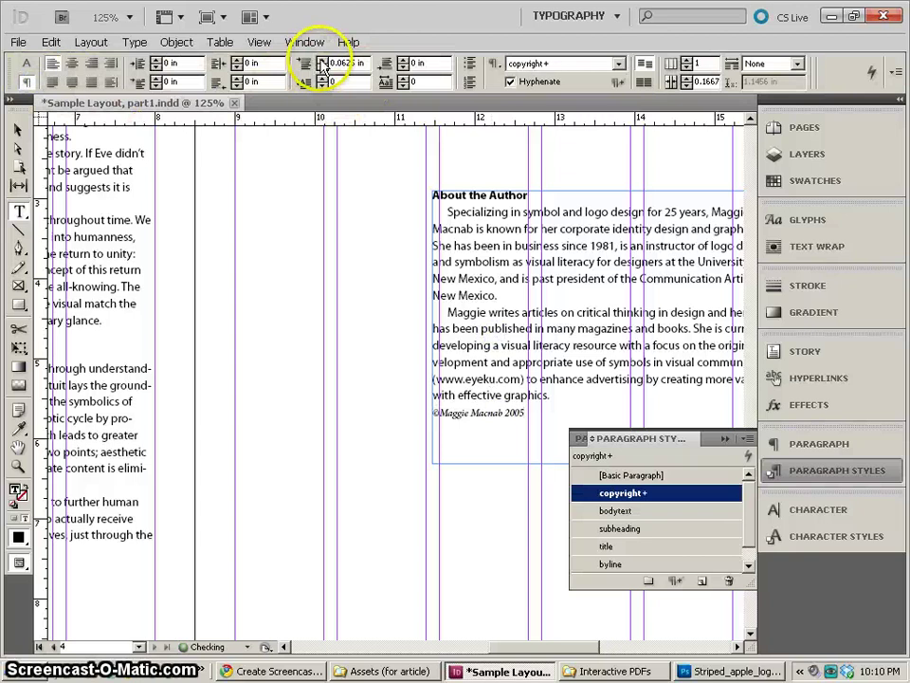
pyautogui.click(322, 60)
pyautogui.click(322, 61)
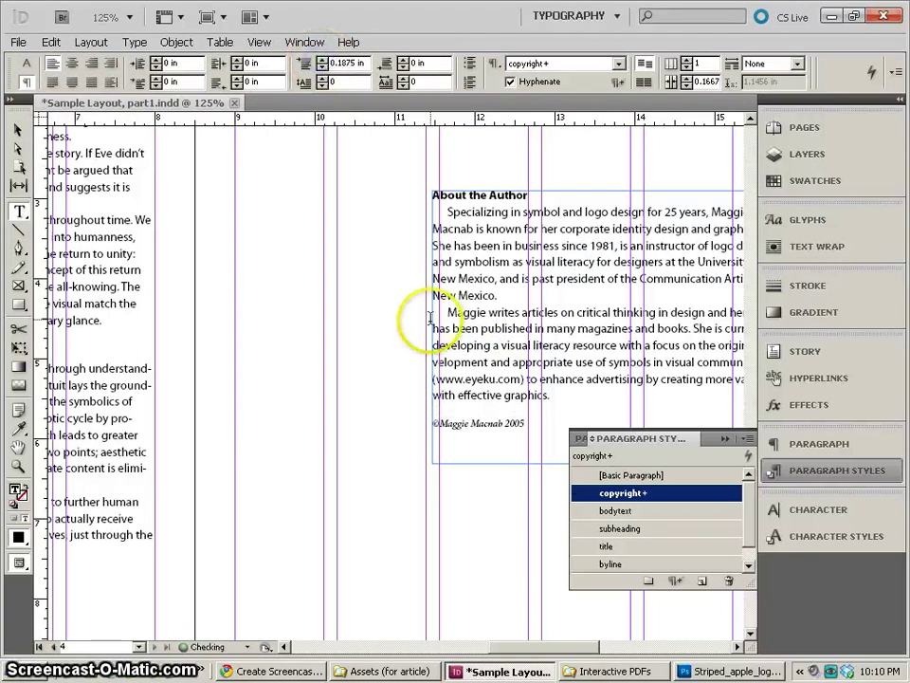
pyautogui.click(484, 424)
pyautogui.moveTo(522, 424); pyautogui.dragTo(415, 427)
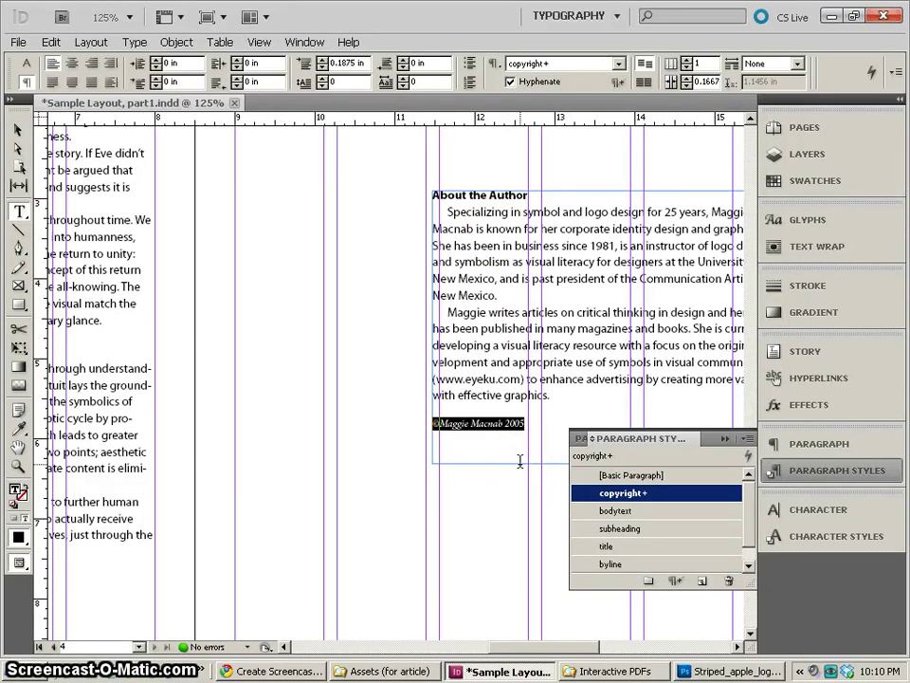
# Redefine the copyright paragraph style to include the added space before
pyautogui.rightClick(655, 494)
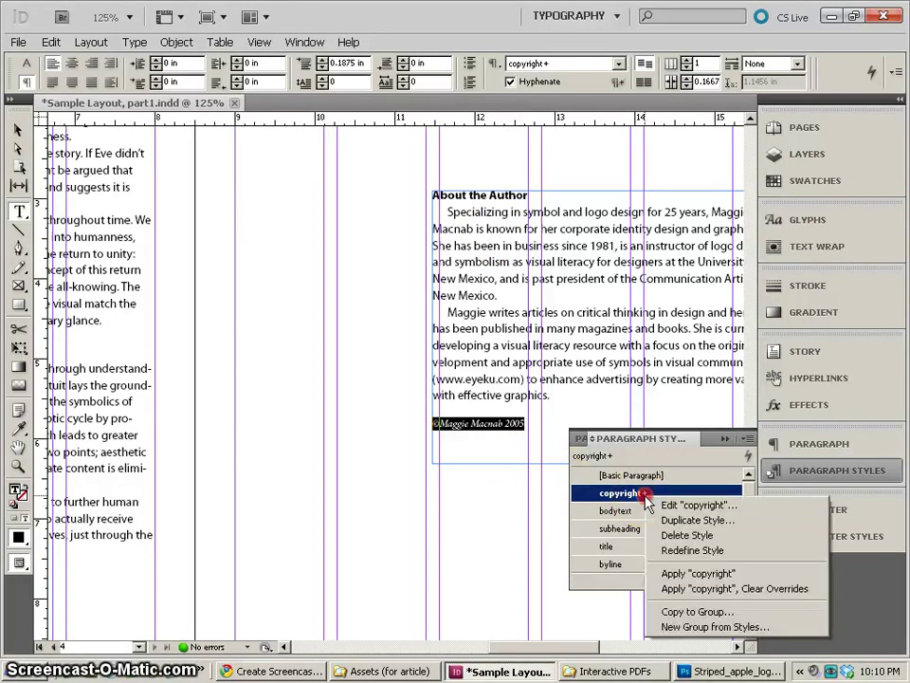
pyautogui.click(707, 550)
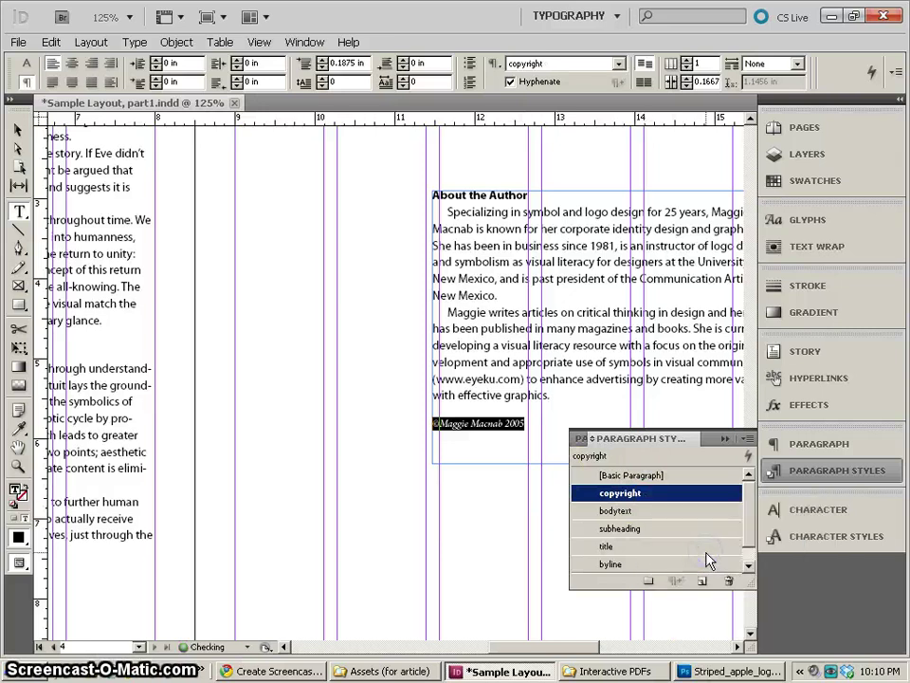
pyautogui.click(498, 423)
# Pan up the page until the article title and byline are in view
pyautogui.click(18, 129)
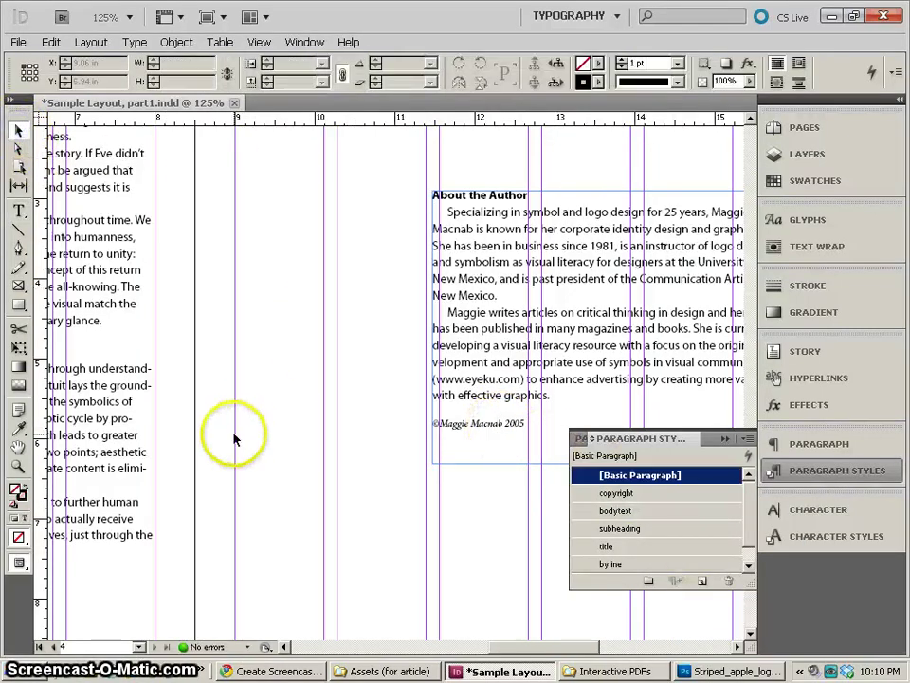
pyautogui.moveTo(234, 437); pyautogui.dragTo(606, 363)
pyautogui.moveTo(376, 359); pyautogui.dragTo(484, 400)
pyautogui.moveTo(263, 155)
pyautogui.mouseDown()
pyautogui.moveTo(355, 213)
pyautogui.moveTo(355, 433)
pyautogui.moveTo(407, 457)
pyautogui.moveTo(459, 366)
pyautogui.moveTo(459, 259)
pyautogui.moveTo(473, 245)
pyautogui.mouseUp()
pyautogui.moveTo(295, 160); pyautogui.dragTo(313, 555)
pyautogui.moveTo(366, 228)
pyautogui.mouseDown()
pyautogui.moveTo(366, 400)
pyautogui.moveTo(368, 354)
pyautogui.mouseUp()
pyautogui.moveTo(415, 194); pyautogui.dragTo(366, 370)
pyautogui.moveTo(394, 244); pyautogui.dragTo(286, 295)
pyautogui.moveTo(322, 347)
pyautogui.mouseDown()
pyautogui.moveTo(338, 425)
pyautogui.moveTo(324, 477)
pyautogui.mouseUp()
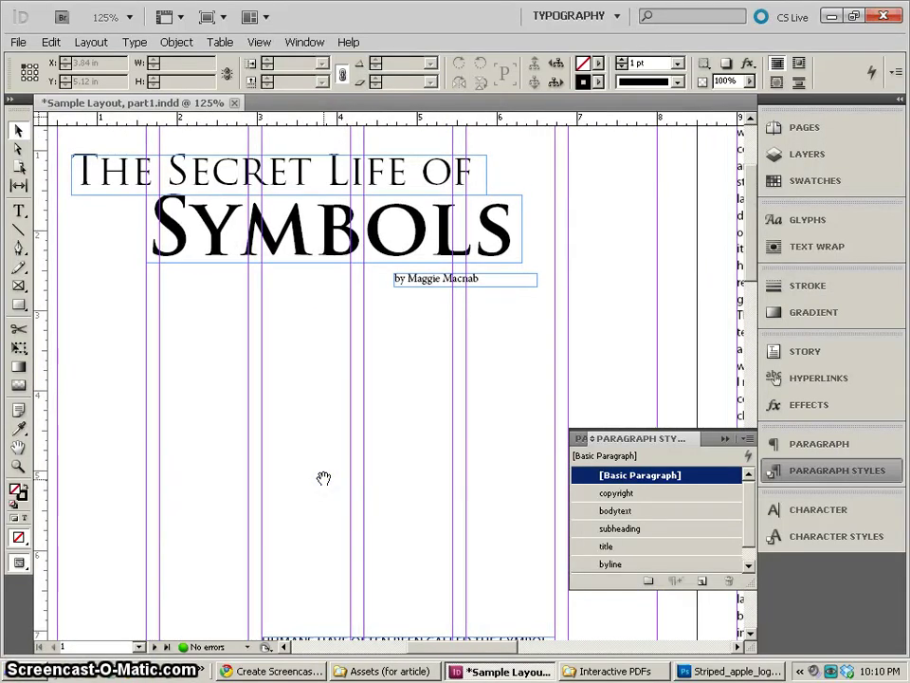